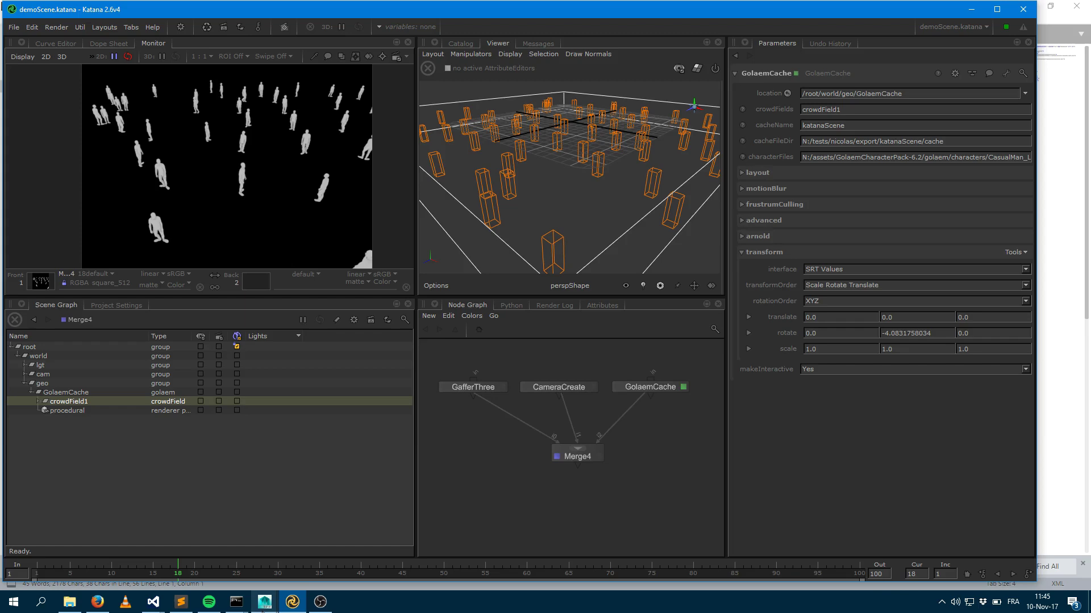
# In Maya, select entityType1 in the Outliner and open its CasualMan_Light character file in Character Maker.
pyautogui.moveTo(264, 602)
pyautogui.click(329, 563)
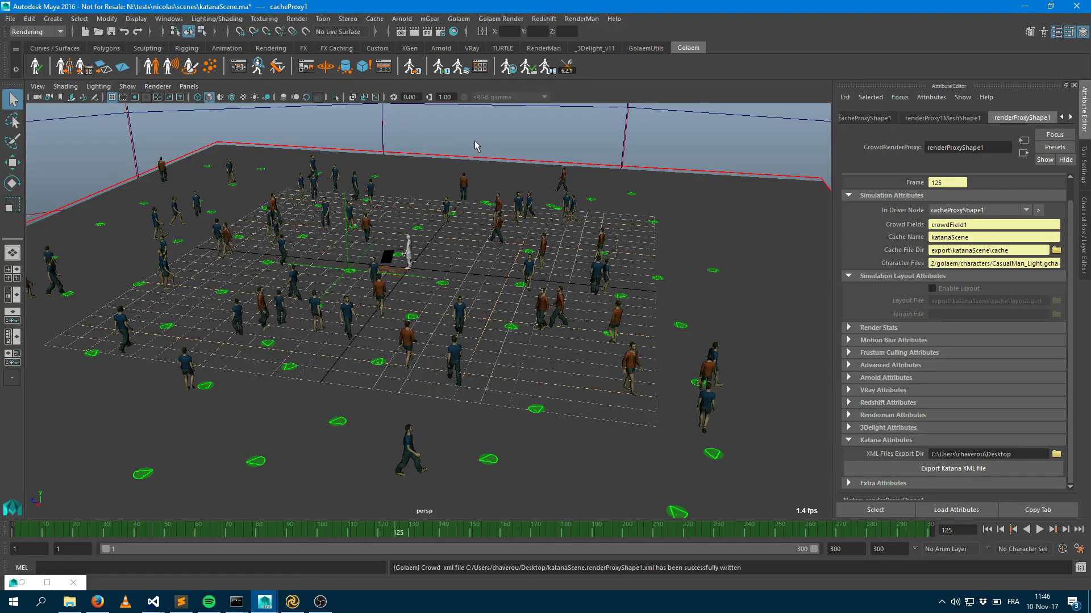
pyautogui.hotkey('shift', 'o')
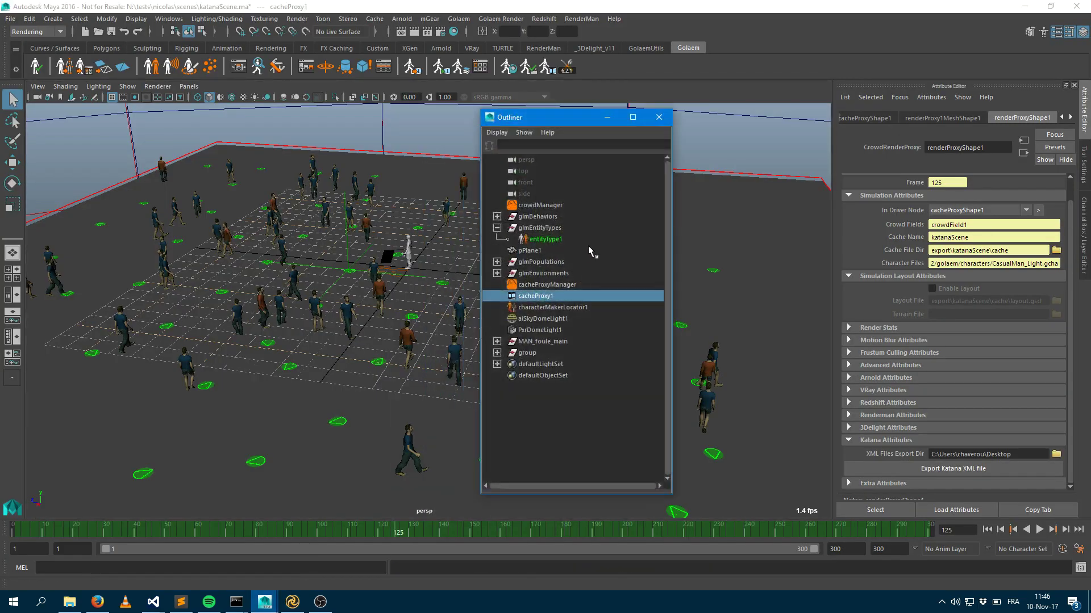
pyautogui.click(546, 239)
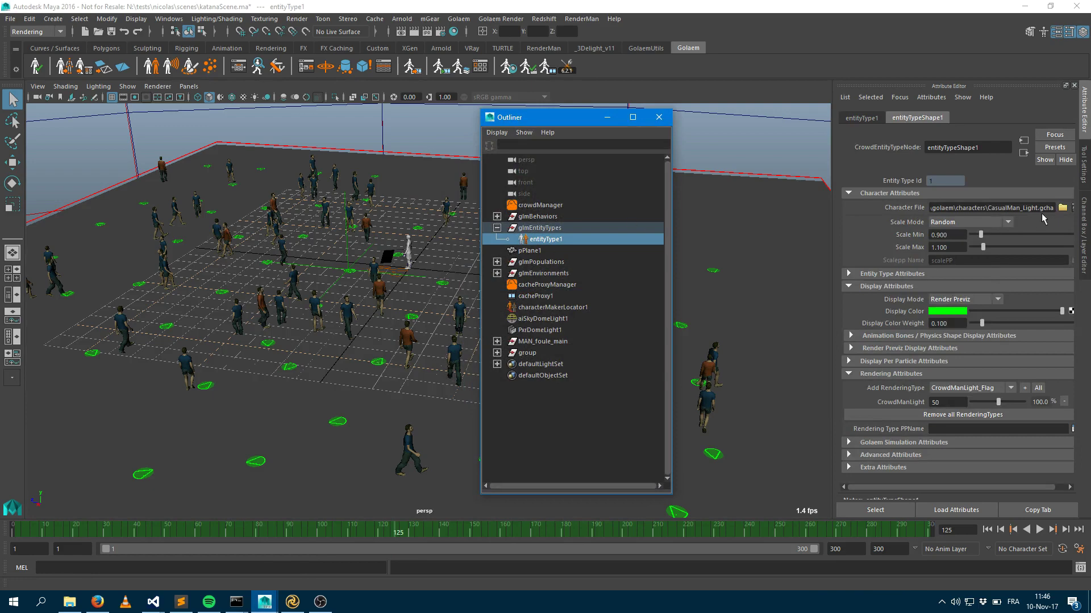
pyautogui.click(1072, 207)
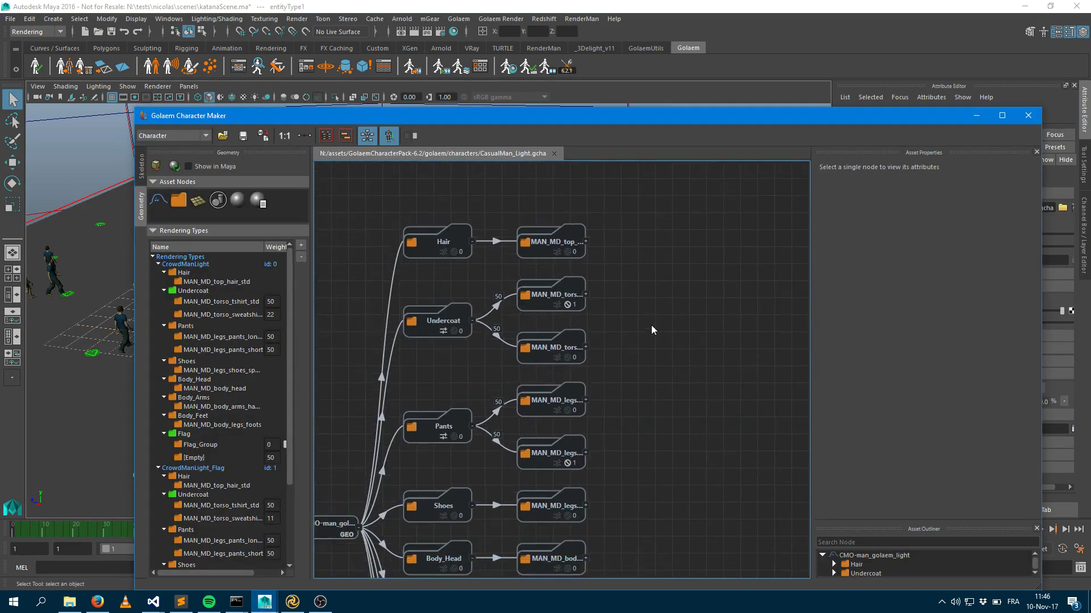
# Expand the t-shirt asset and inspect the t-shirt and body arms geometry and shading groups.
pyautogui.click(550, 301)
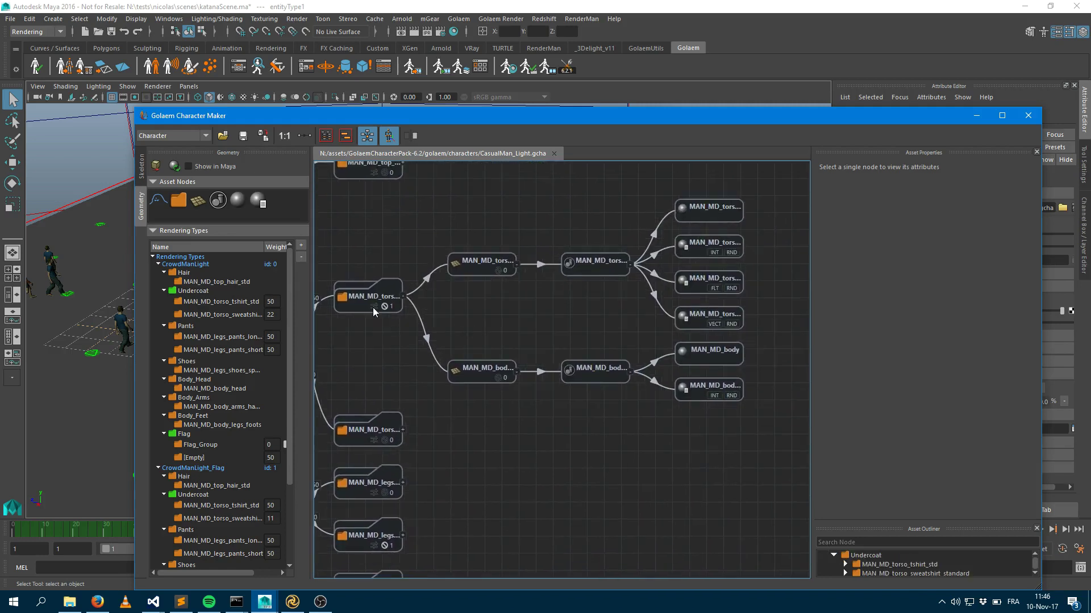
pyautogui.click(485, 274)
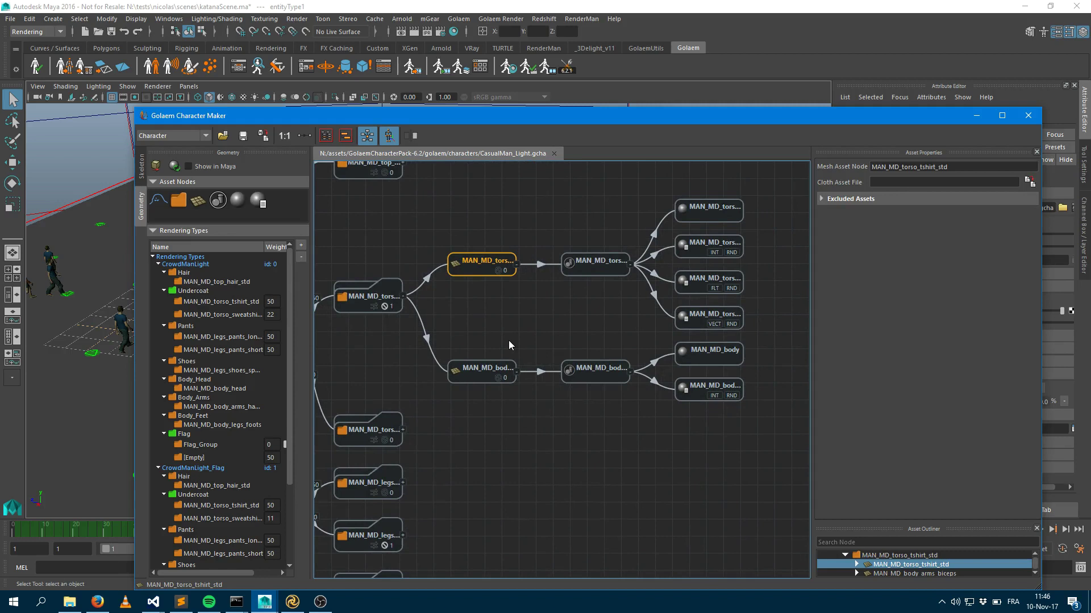
pyautogui.click(475, 379)
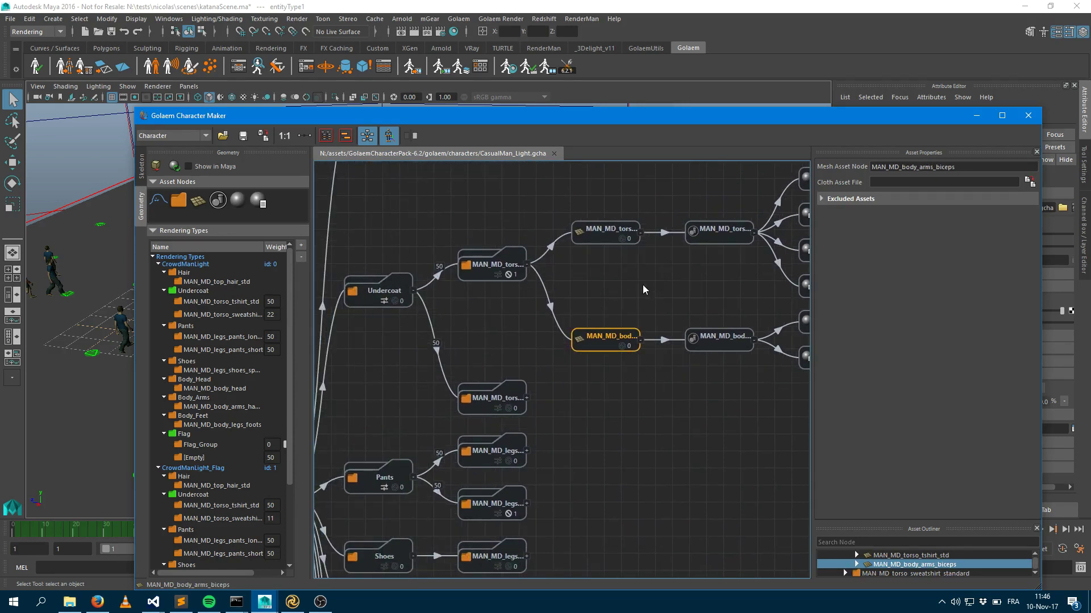
pyautogui.click(471, 267)
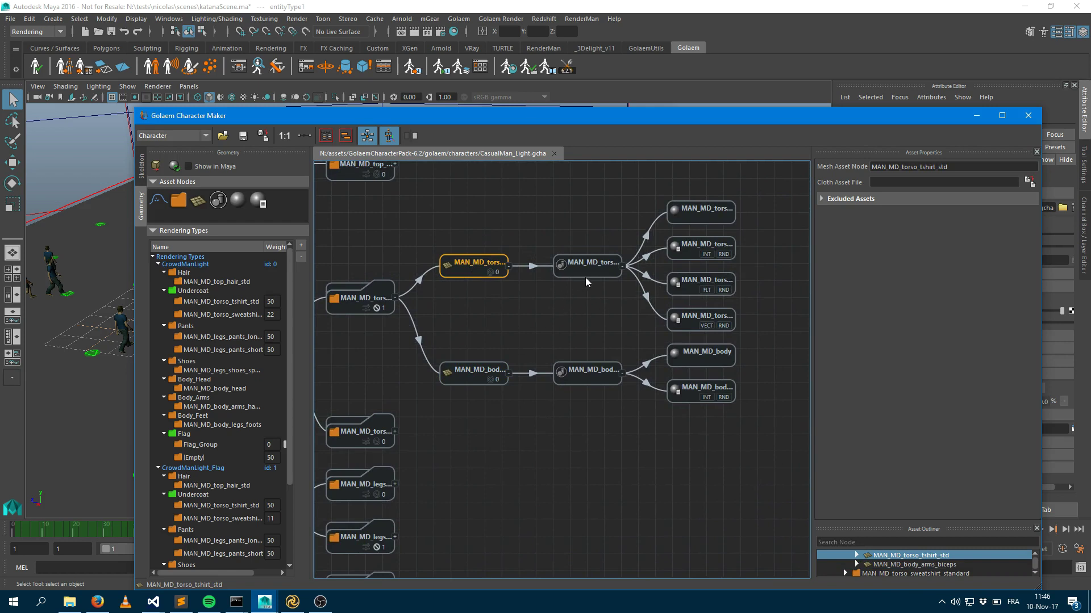
pyautogui.click(588, 276)
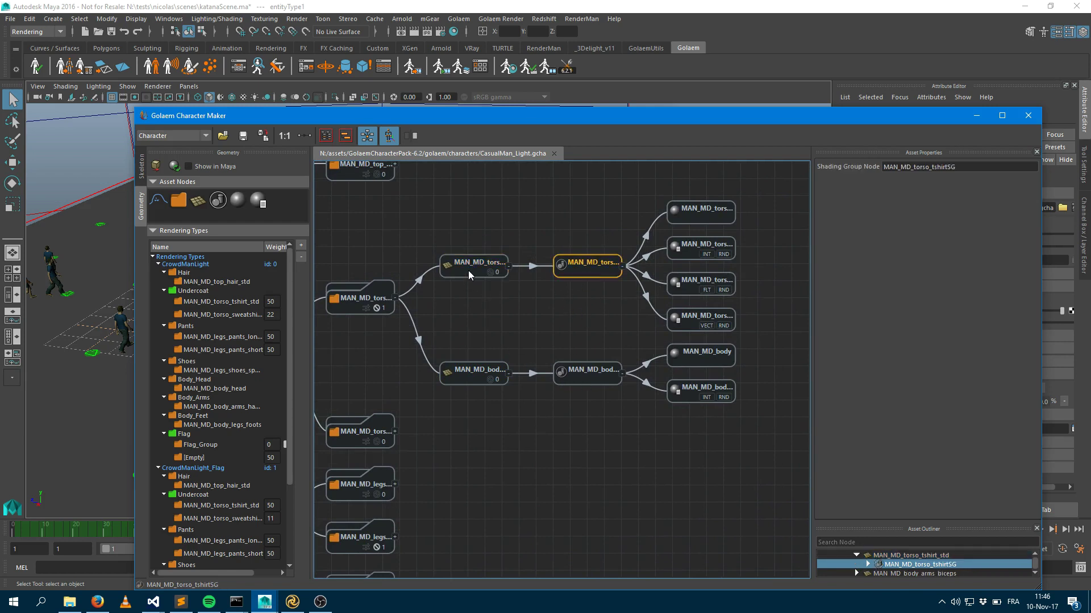
pyautogui.click(592, 379)
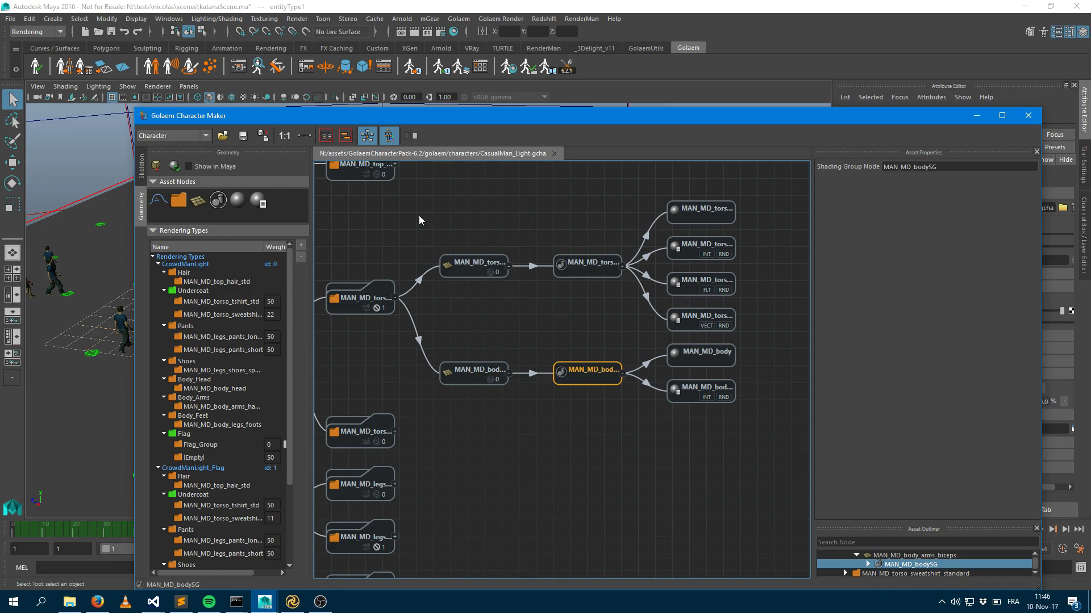
# Pan across the graph, check the root character node, and select the t-shirt shading group.
pyautogui.moveTo(475, 291); pyautogui.dragTo(701, 242, button='middle')
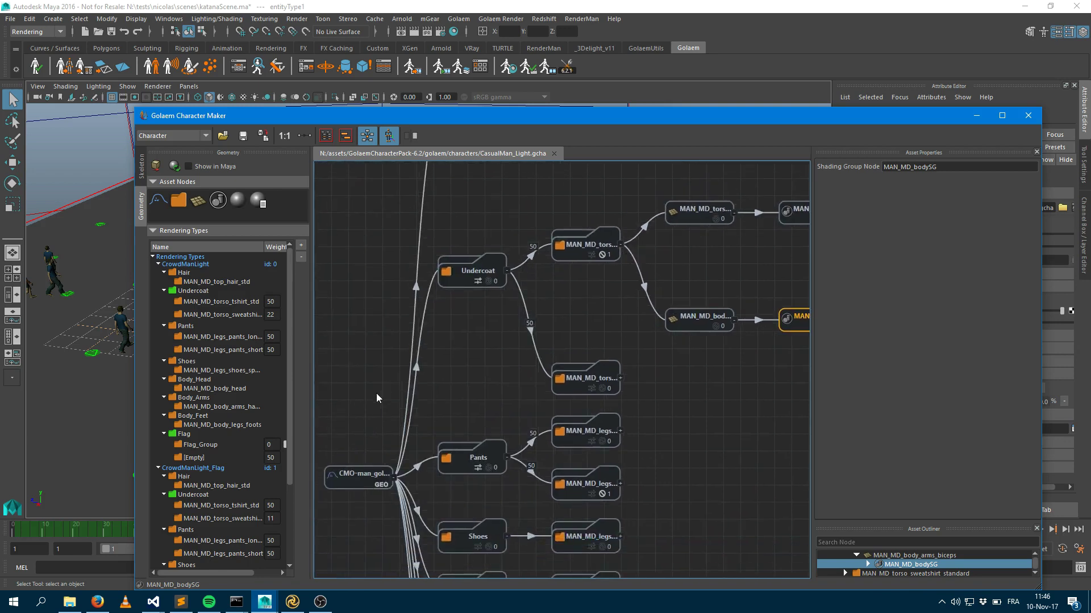
pyautogui.click(353, 480)
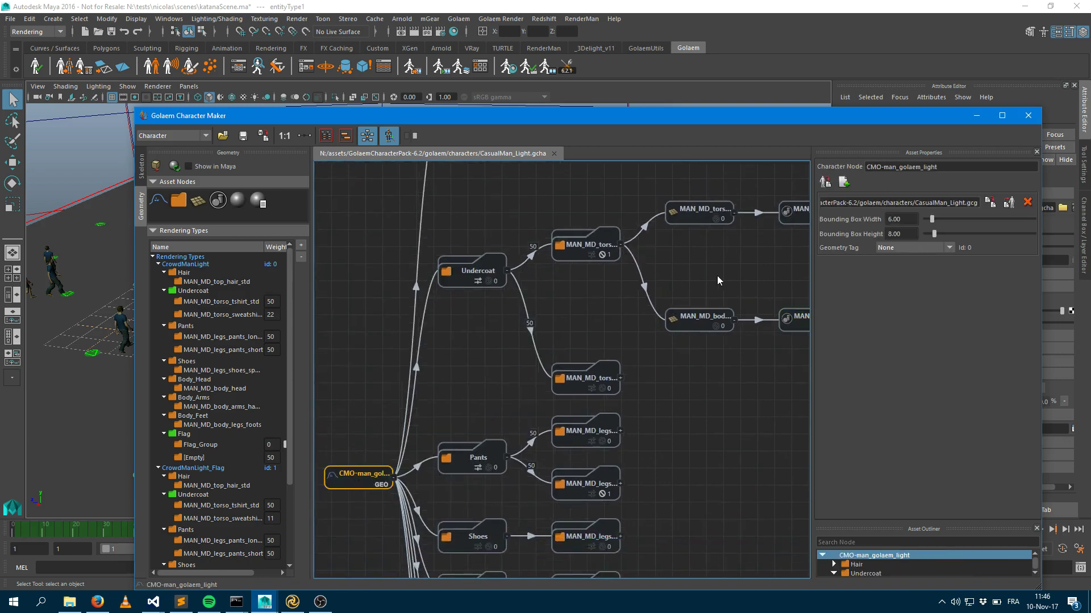
pyautogui.moveTo(688, 289); pyautogui.dragTo(554, 297, button='middle')
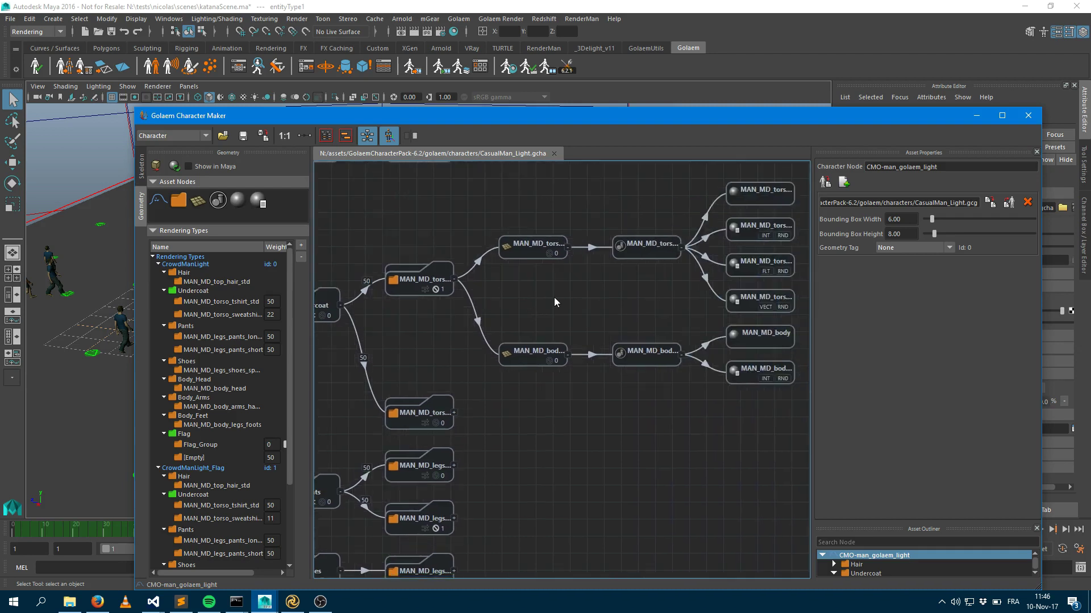
pyautogui.click(648, 257)
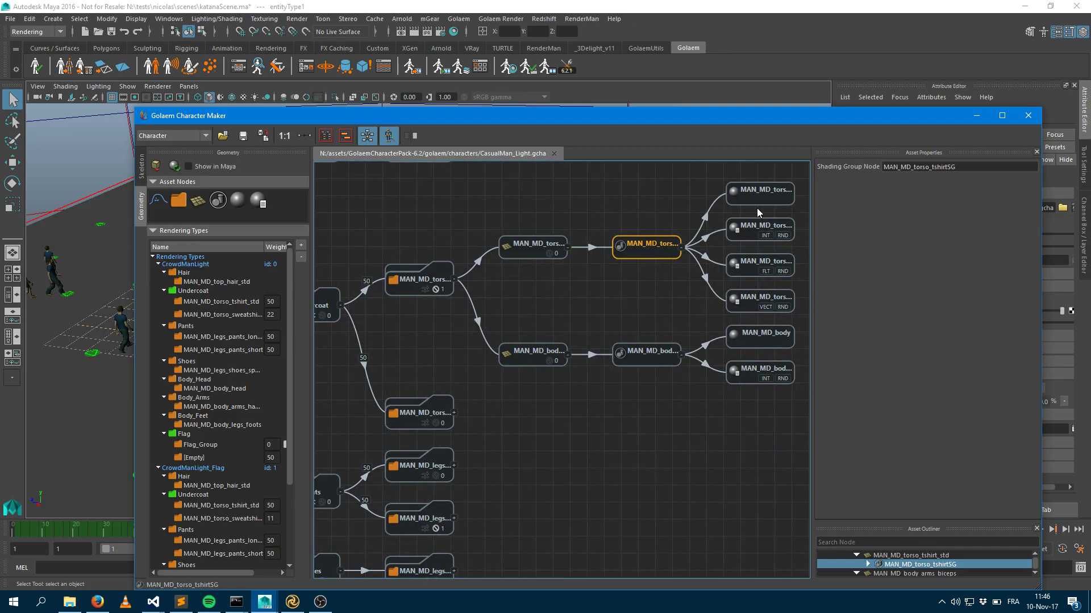
# Select the MAN_MD_torso_tshirtSG text in the Shading Group Node field and bring up its copy menu.
pyautogui.click(759, 193)
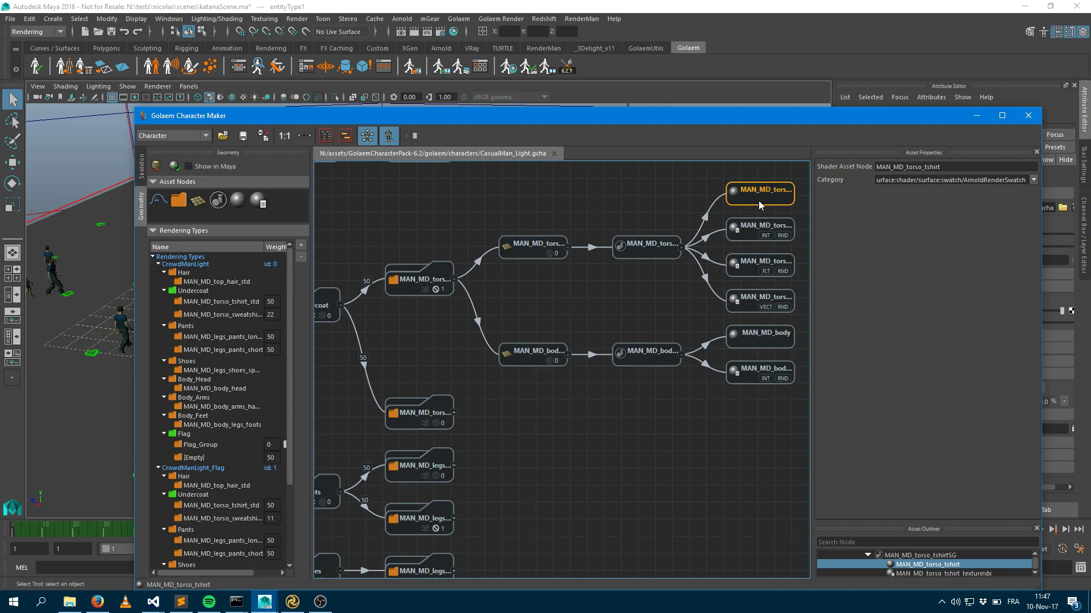
pyautogui.click(661, 244)
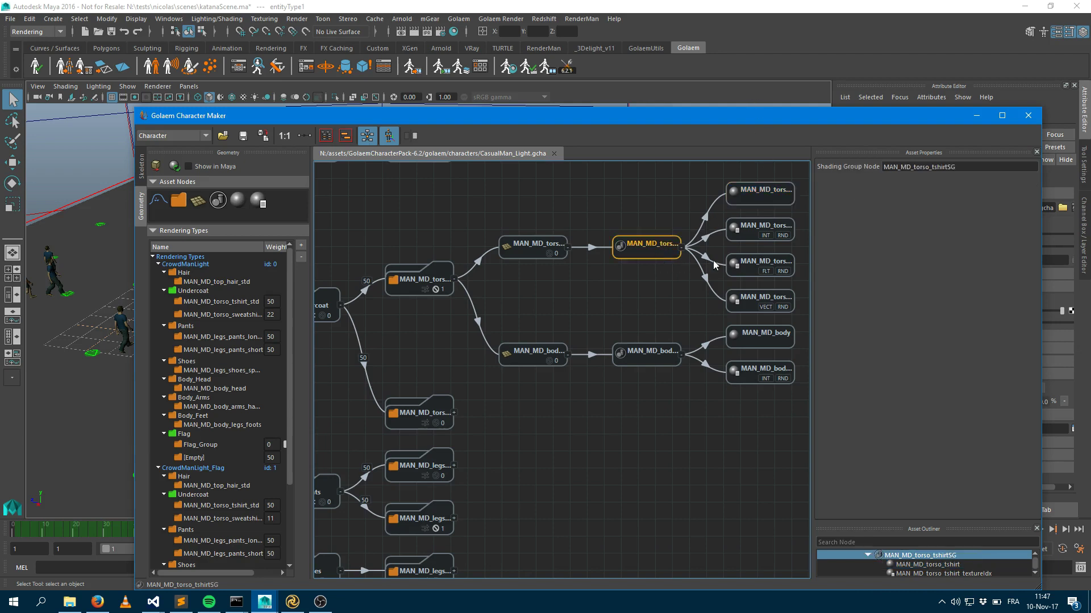
pyautogui.doubleClick(970, 167)
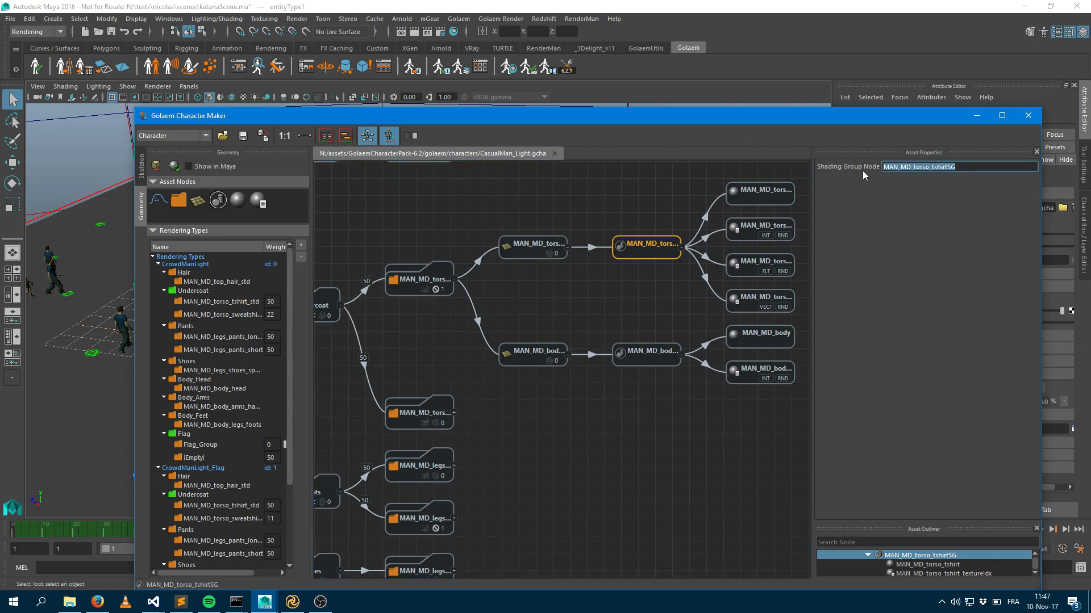
pyautogui.rightClick(924, 169)
# Copy the shading group name, then in Katana create a NetworkMaterial with an Arnold surface terminal.
pyautogui.click(941, 213)
pyautogui.hotkey('alt', 'Tab')
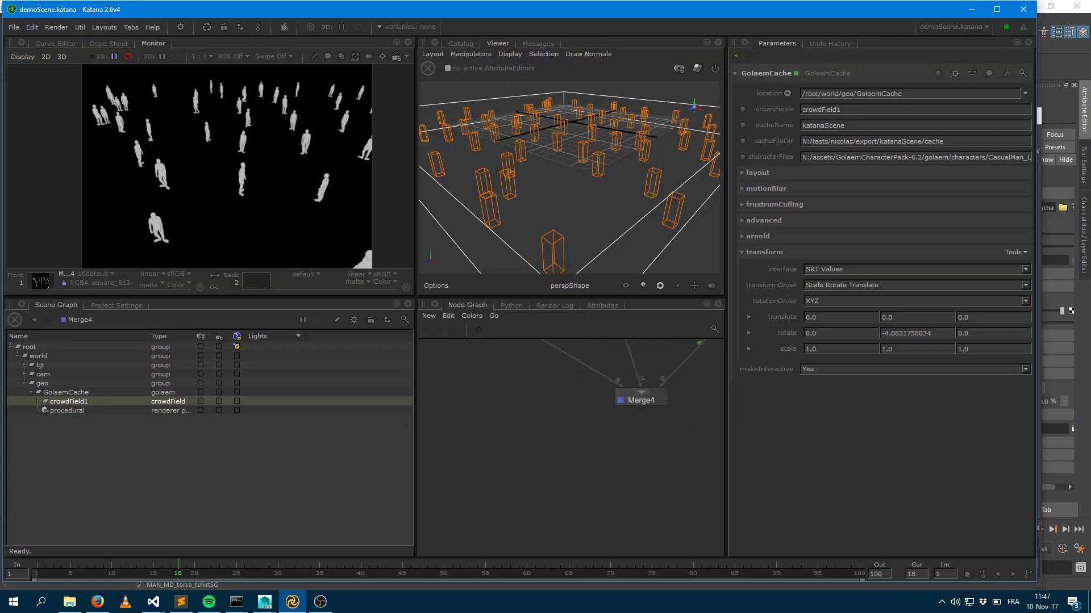
pyautogui.press('Tab')
pyautogui.write('net')
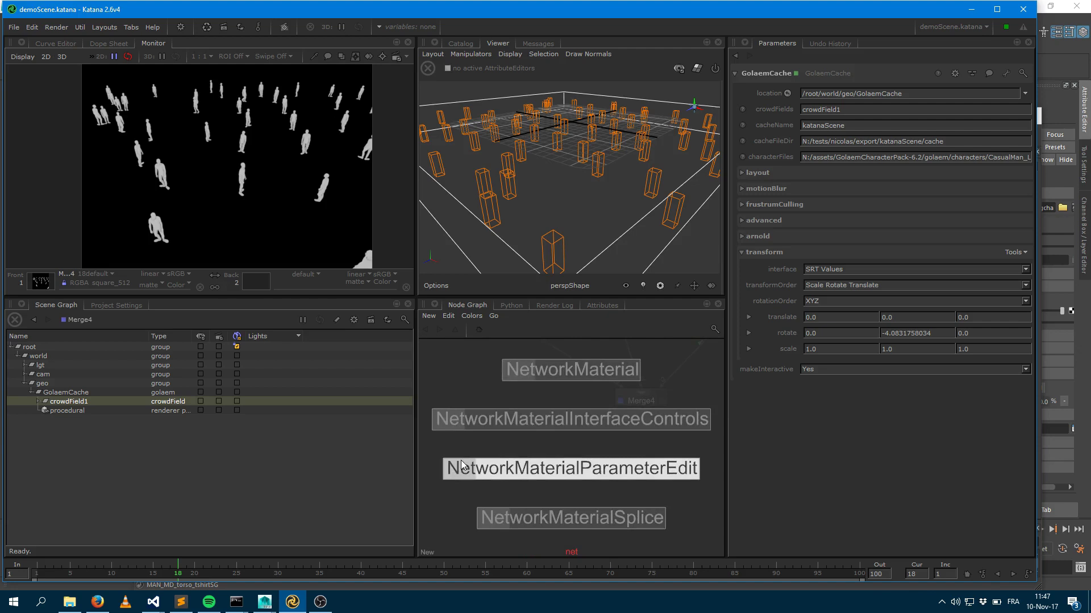
pyautogui.click(542, 376)
pyautogui.click(533, 442)
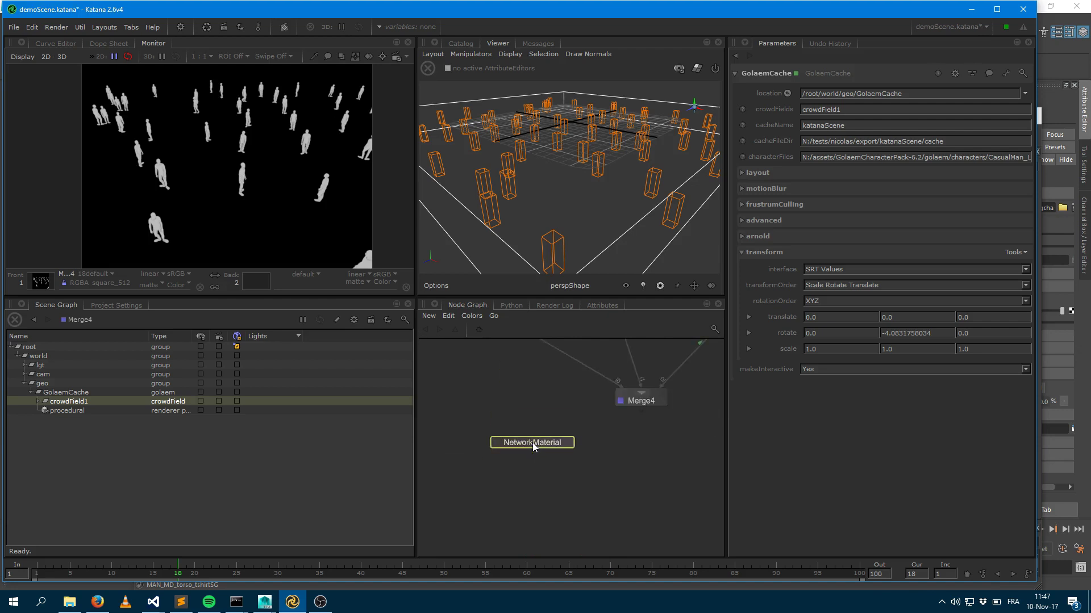
pyautogui.click(789, 128)
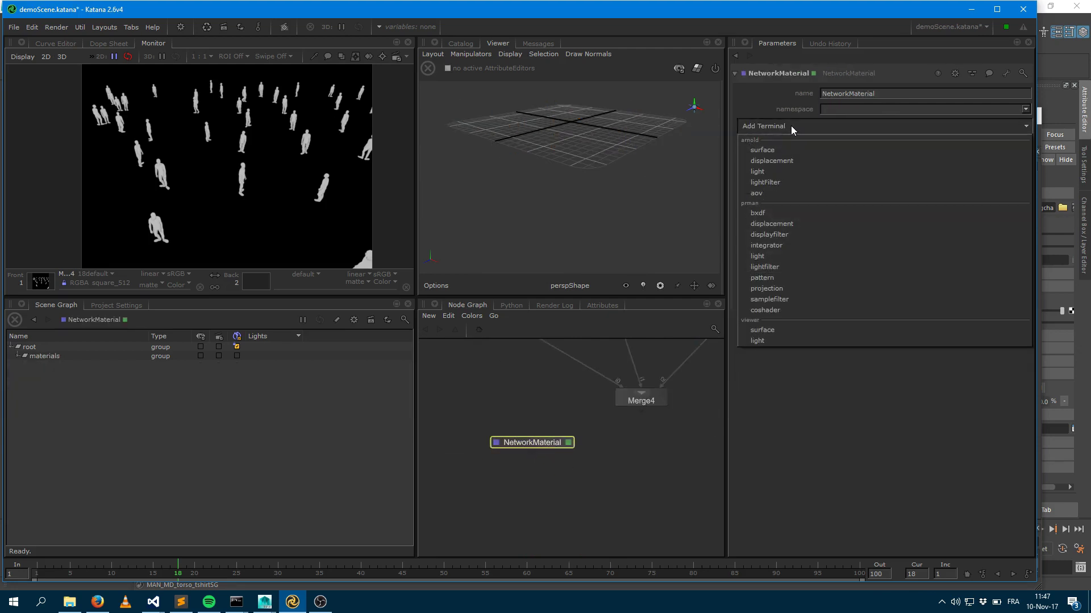
pyautogui.click(782, 150)
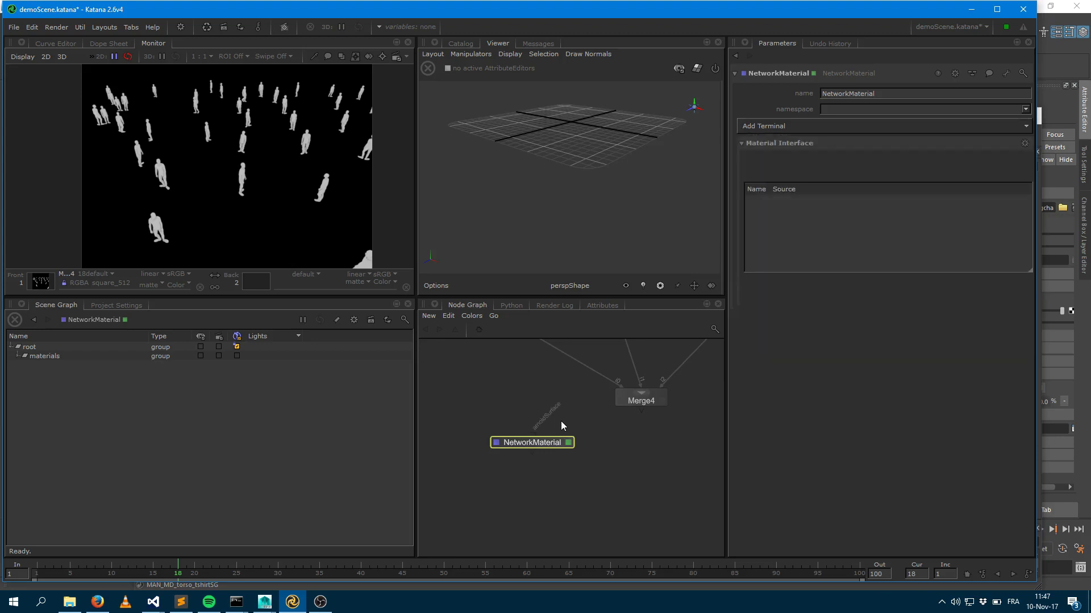
pyautogui.moveTo(542, 438); pyautogui.dragTo(526, 448)
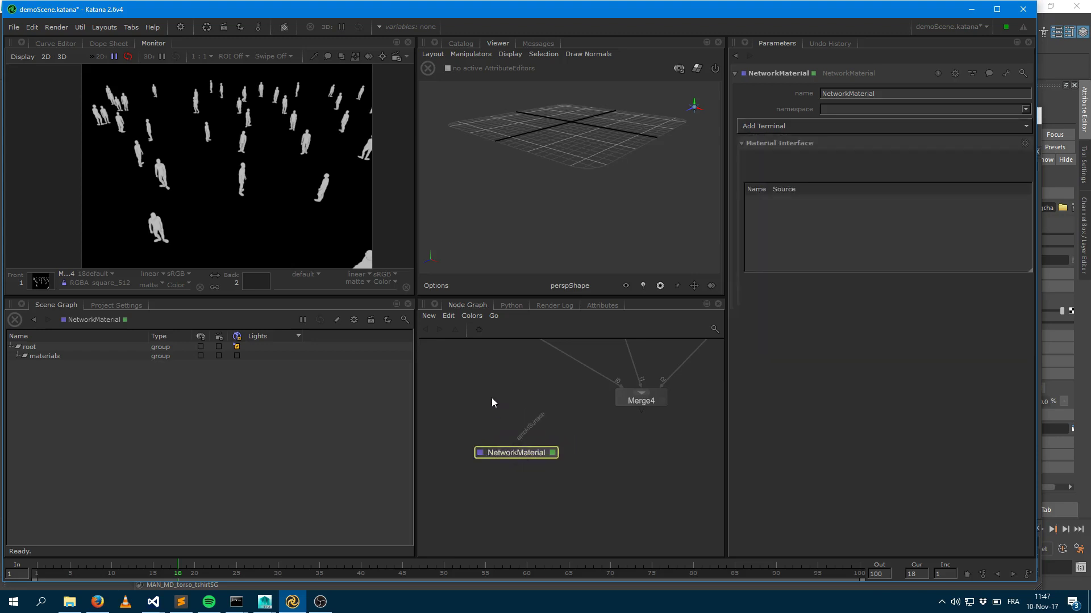
# Add an ArnoldShadingNode above the NetworkMaterial.
pyautogui.press('Tab')
pyautogui.write('arn')
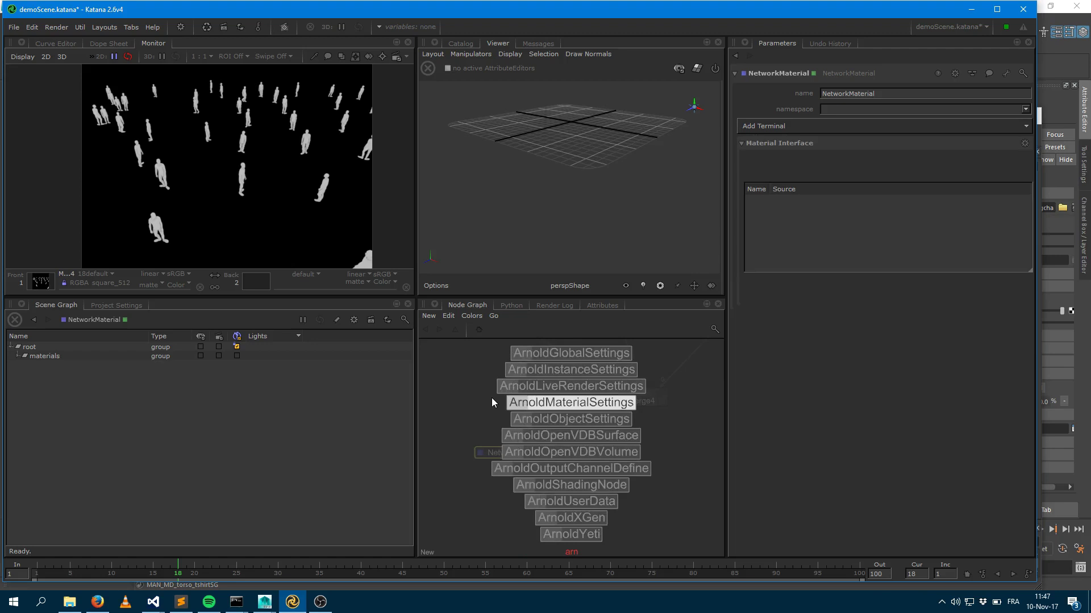
pyautogui.click(571, 485)
pyautogui.click(509, 440)
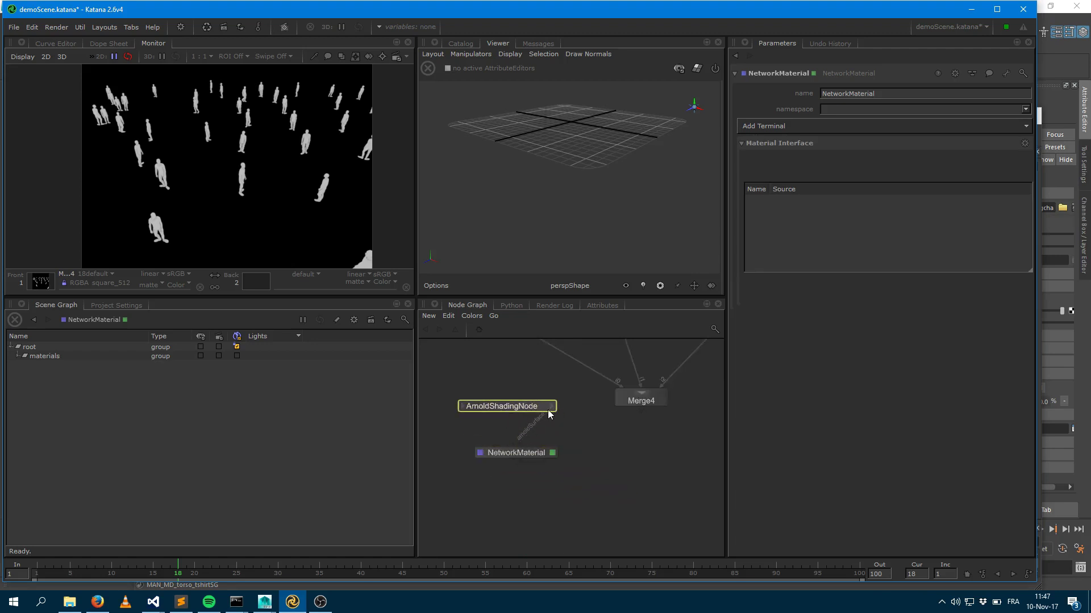
pyautogui.click(547, 410)
# Wire the shader into NetworkMaterial, and feed Merge4 and NetworkMaterial into a new Merge5 node.
pyautogui.click(560, 436)
pyautogui.click(519, 450)
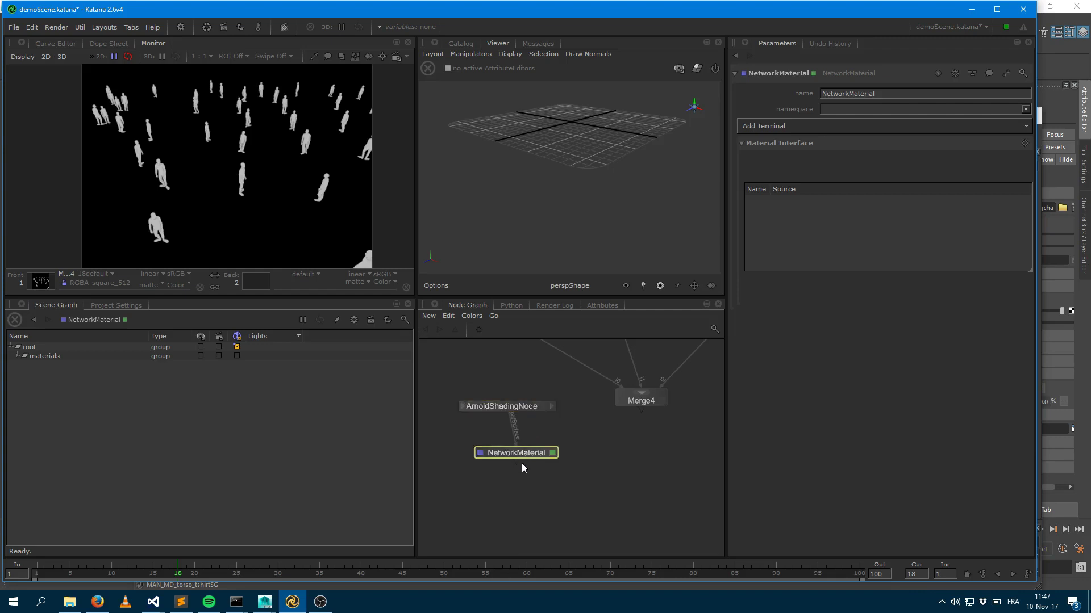
pyautogui.press('Tab')
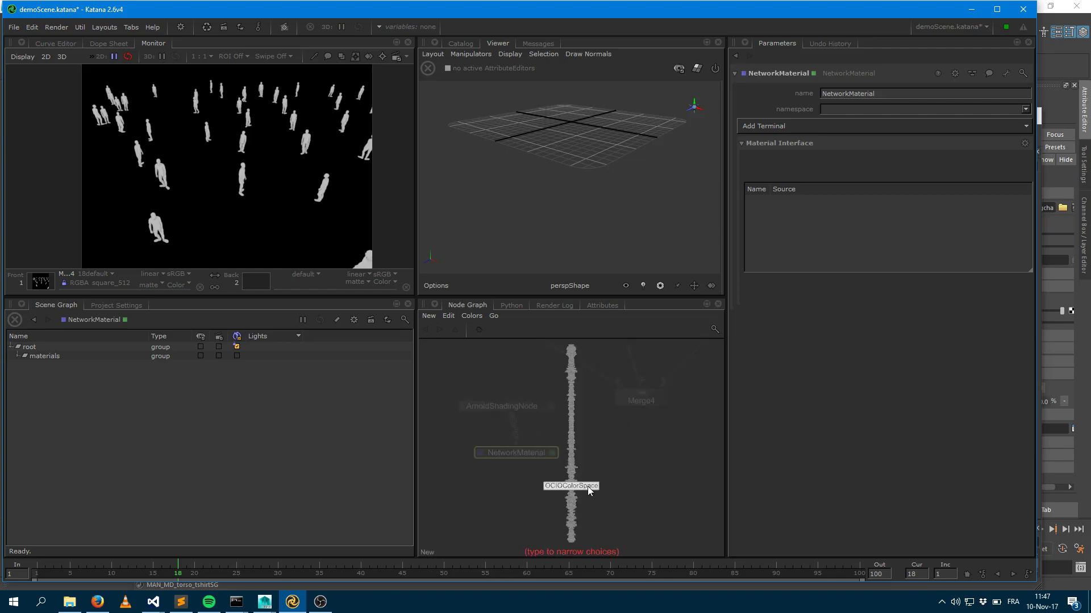
pyautogui.write('Merge')
pyautogui.press('Return')
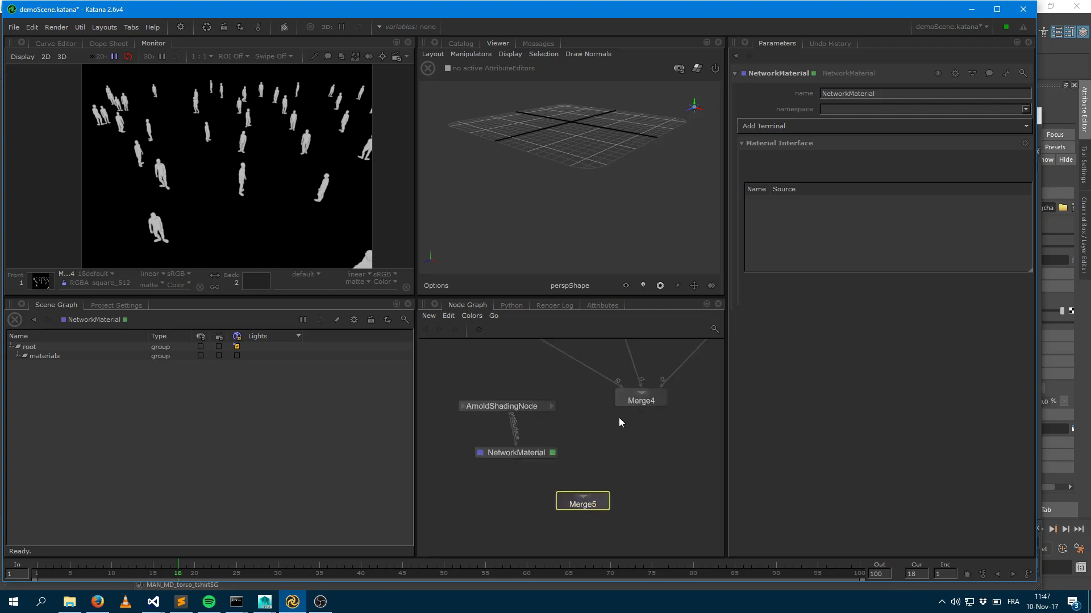
pyautogui.click(640, 412)
pyautogui.click(580, 497)
pyautogui.click(518, 461)
pyautogui.click(581, 499)
# Rename the NetworkMaterial to MAN_MD_torso_tshirtSG by pasting the copied name.
pyautogui.click(523, 454)
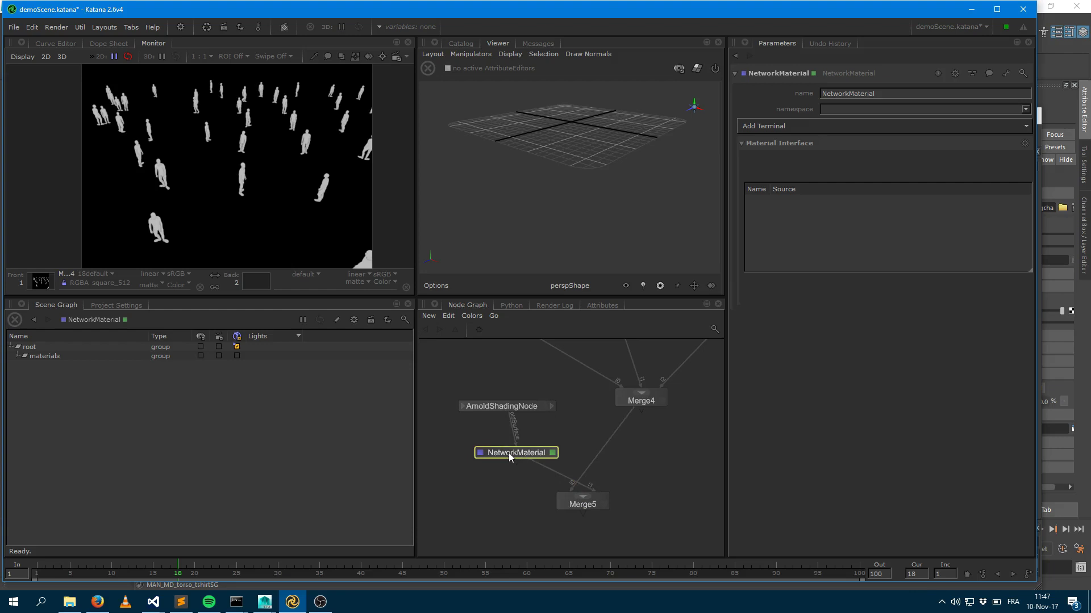
pyautogui.moveTo(874, 93); pyautogui.dragTo(757, 90)
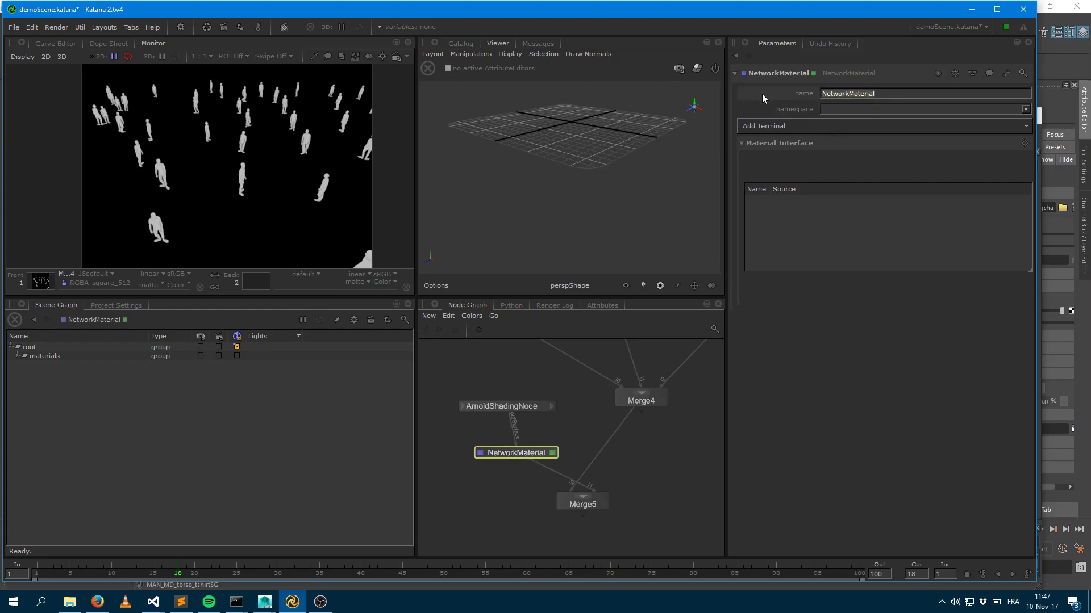
pyautogui.hotkey('ctrl', 'v')
pyautogui.press('Tab')
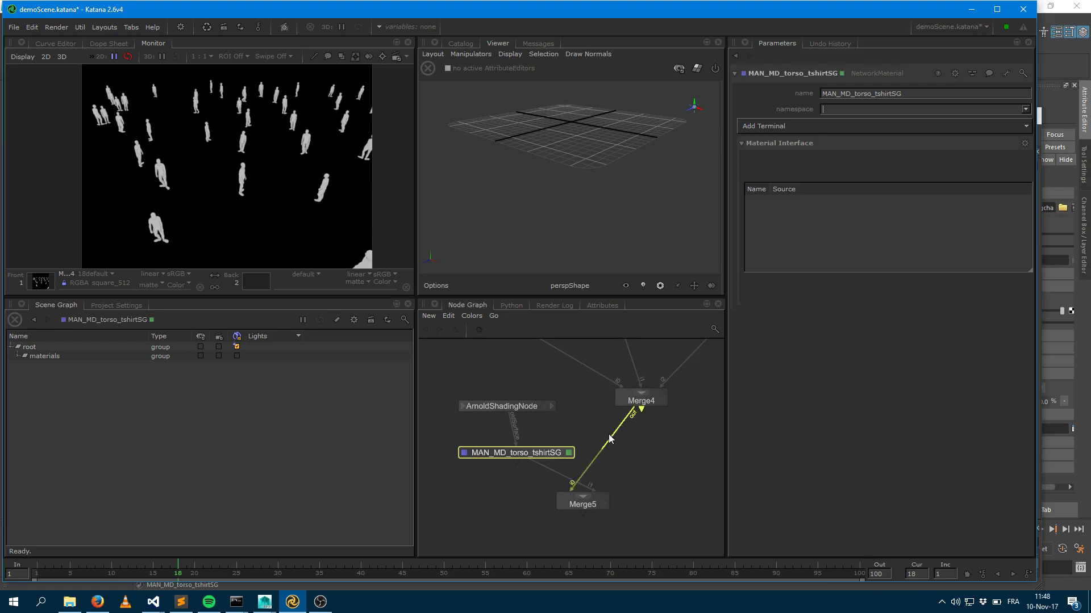
# Move Merge5 further down to leave room below the t-shirt material.
pyautogui.moveTo(669, 431); pyautogui.dragTo(598, 499, button='middle')
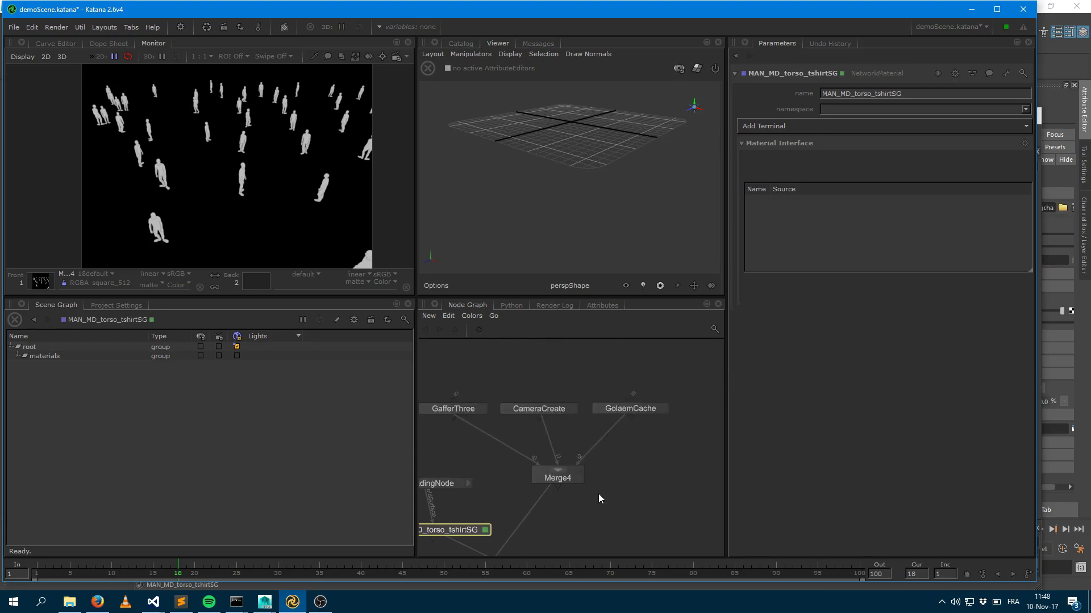
pyautogui.moveTo(437, 546); pyautogui.dragTo(502, 492, button='middle')
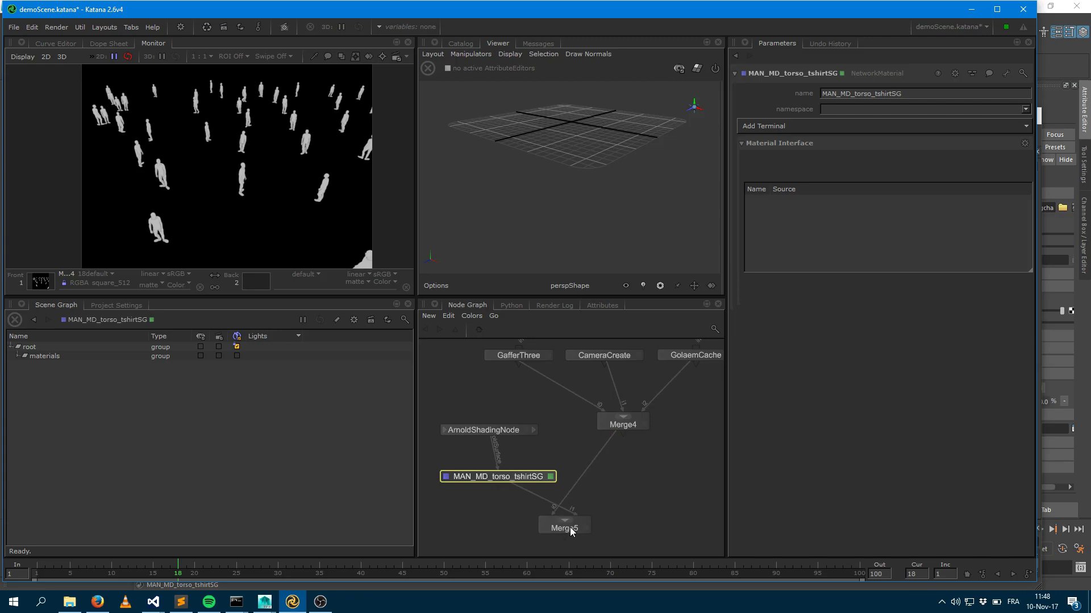
pyautogui.moveTo(571, 530); pyautogui.dragTo(602, 546)
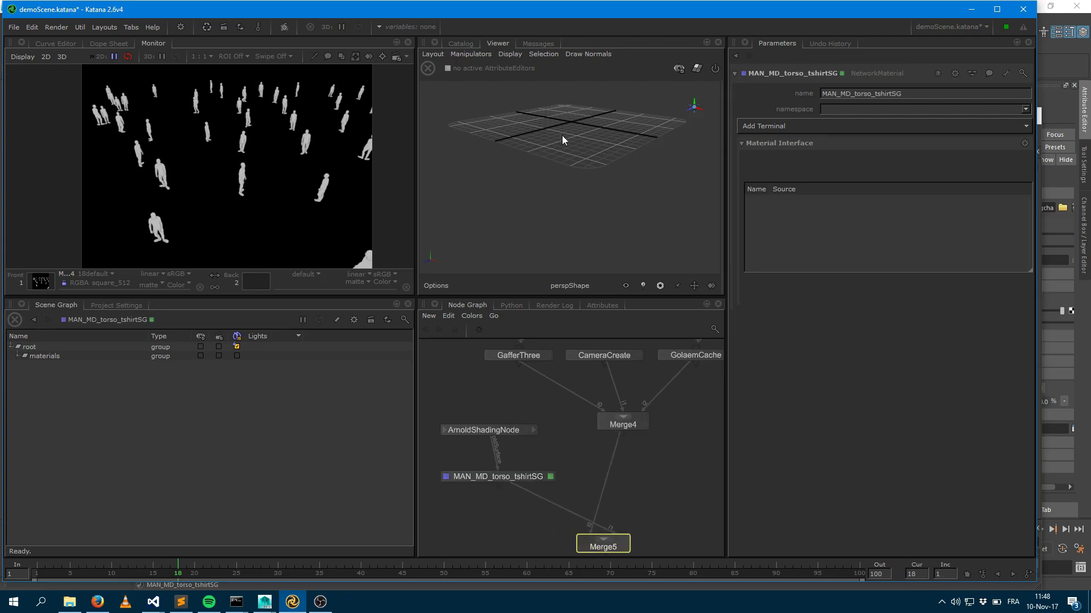
pyautogui.moveTo(562, 139)
pyautogui.keyDown('alt'); pyautogui.mouseDown()
pyautogui.moveTo(558, 190)
pyautogui.moveTo(559, 159)
pyautogui.mouseUp(); pyautogui.keyUp('alt')
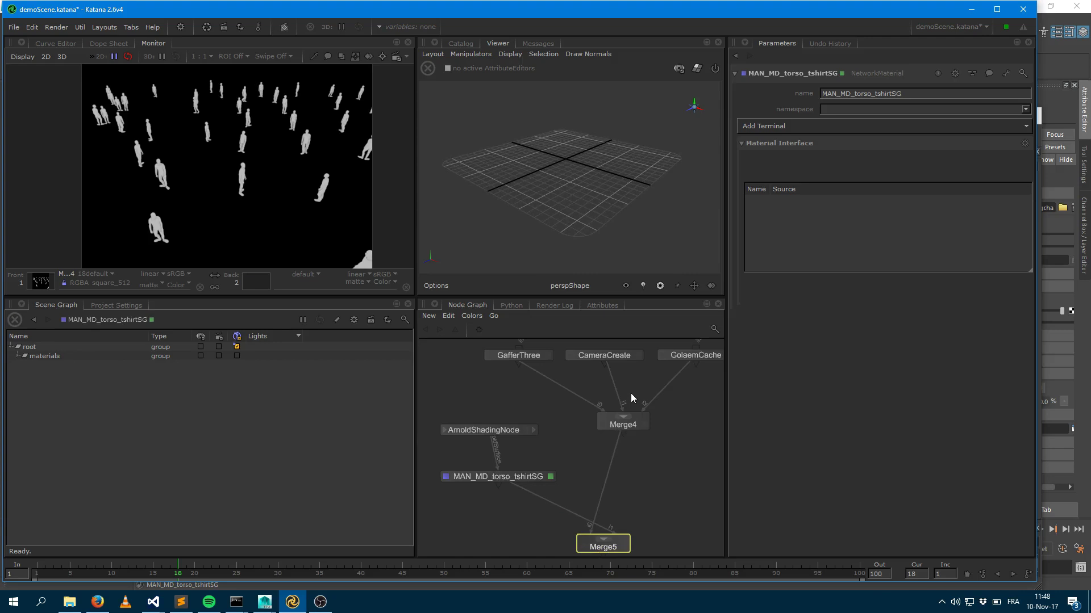
pyautogui.moveTo(660, 430); pyautogui.dragTo(627, 385, button='middle')
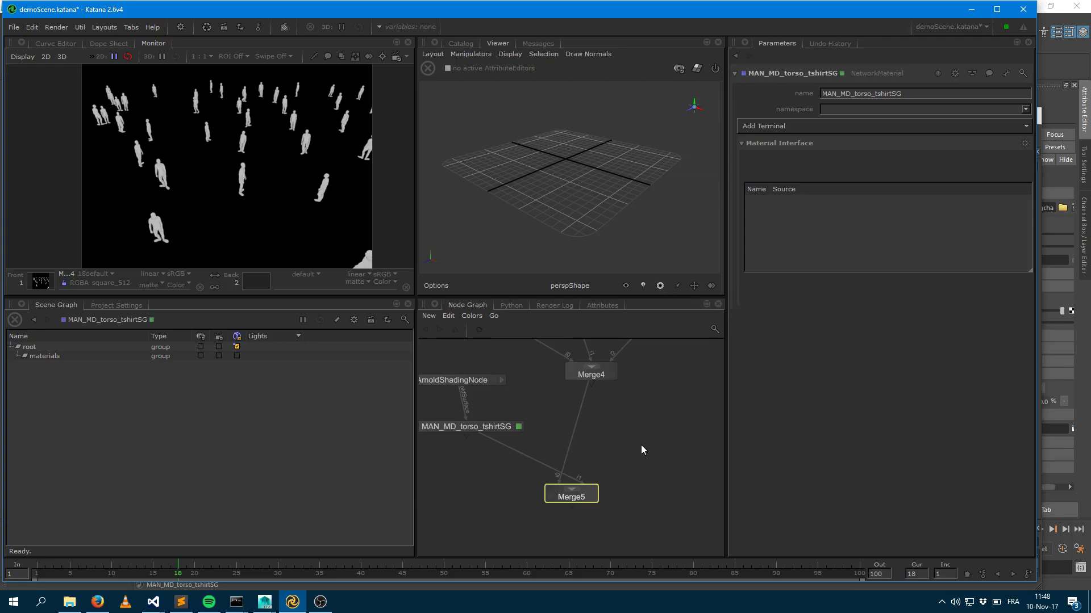
# Create an ArnoldMaterialSettings node by searching 'arnol'.
pyautogui.press('Tab')
pyautogui.write('arnol')
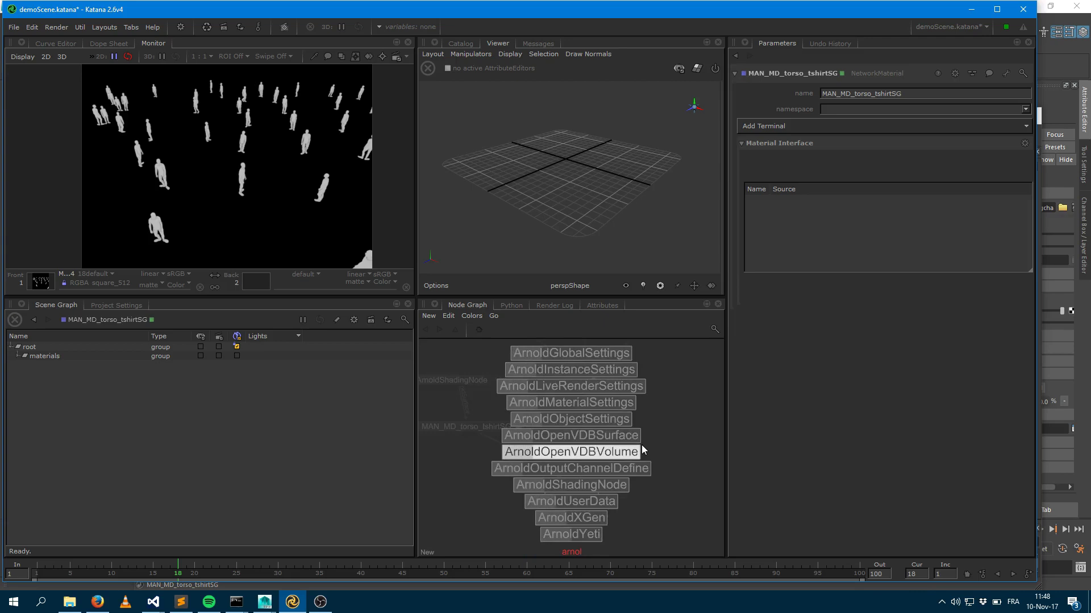
pyautogui.click(571, 402)
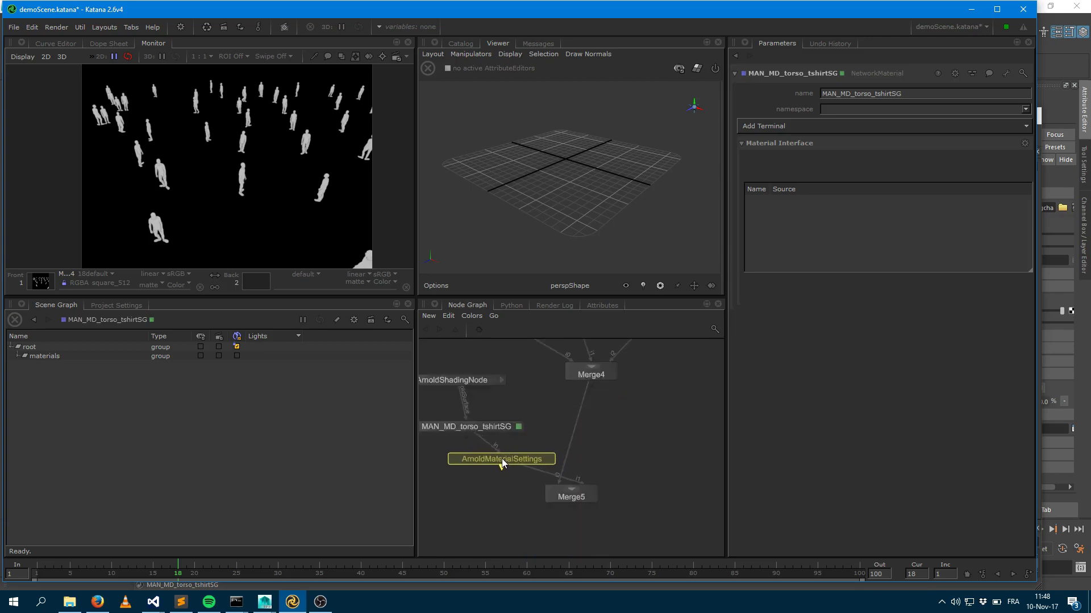
# Insert ArnoldMaterialSettings before Merge5, enable forceCreate and set forceName to MAN_MD_torso_tshirtSG.
pyautogui.click(502, 458)
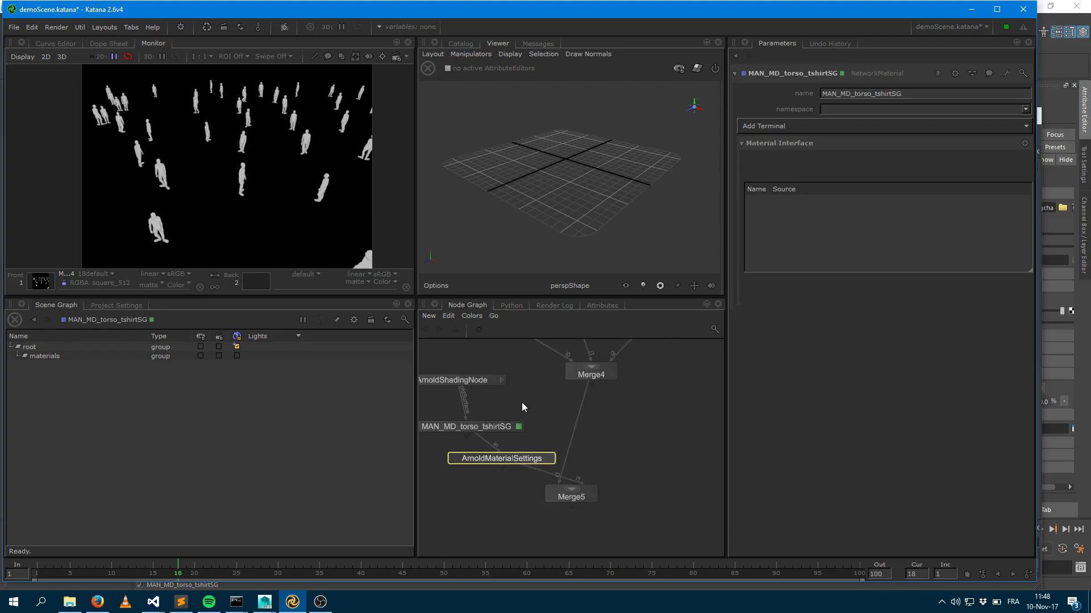
pyautogui.doubleClick(500, 458)
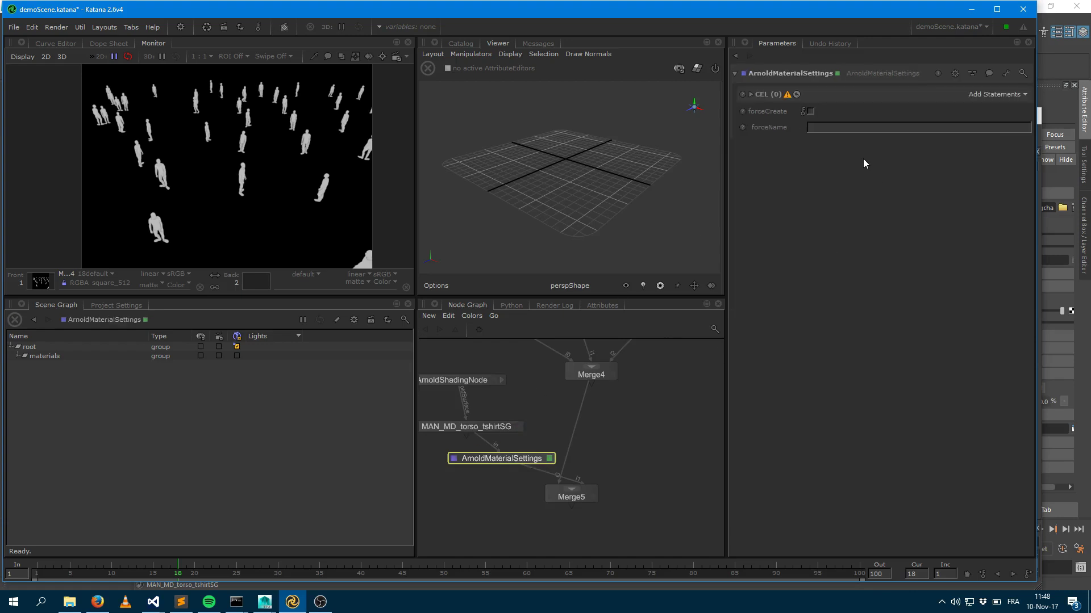
pyautogui.click(810, 112)
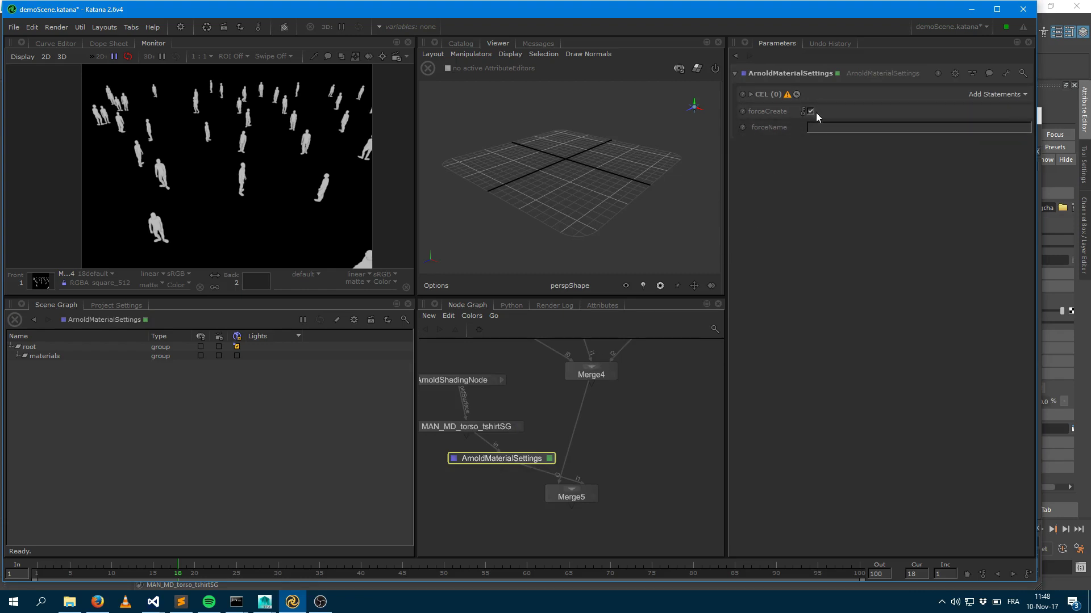
pyautogui.click(810, 127)
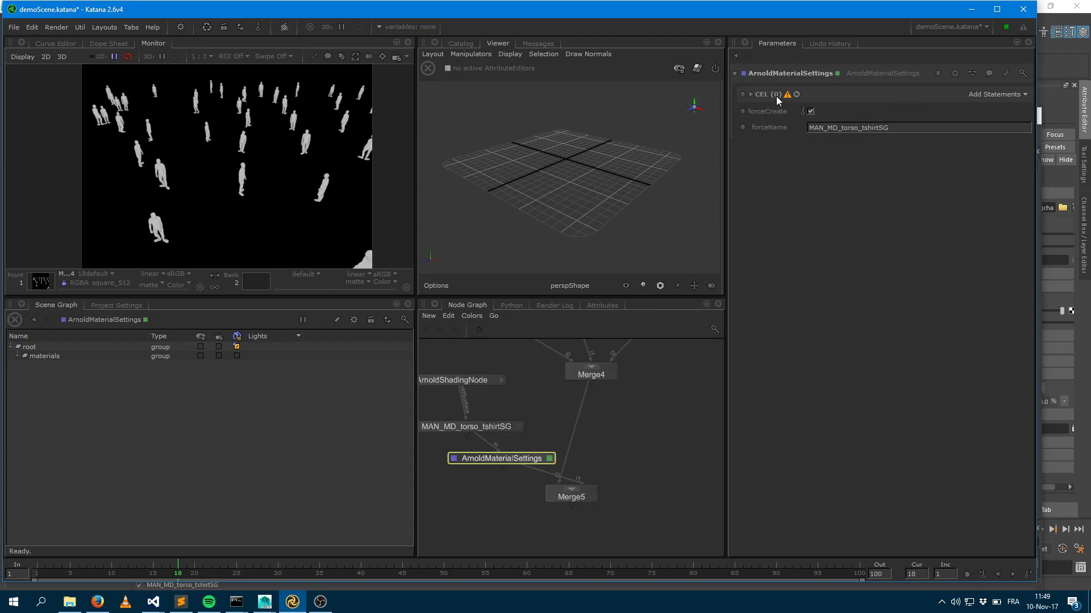
# Add a CEL Paths statement targeting /root/materials/MAN_MD_torso_tshirtSG from the Scene Graph.
pyautogui.click(750, 94)
pyautogui.click(991, 94)
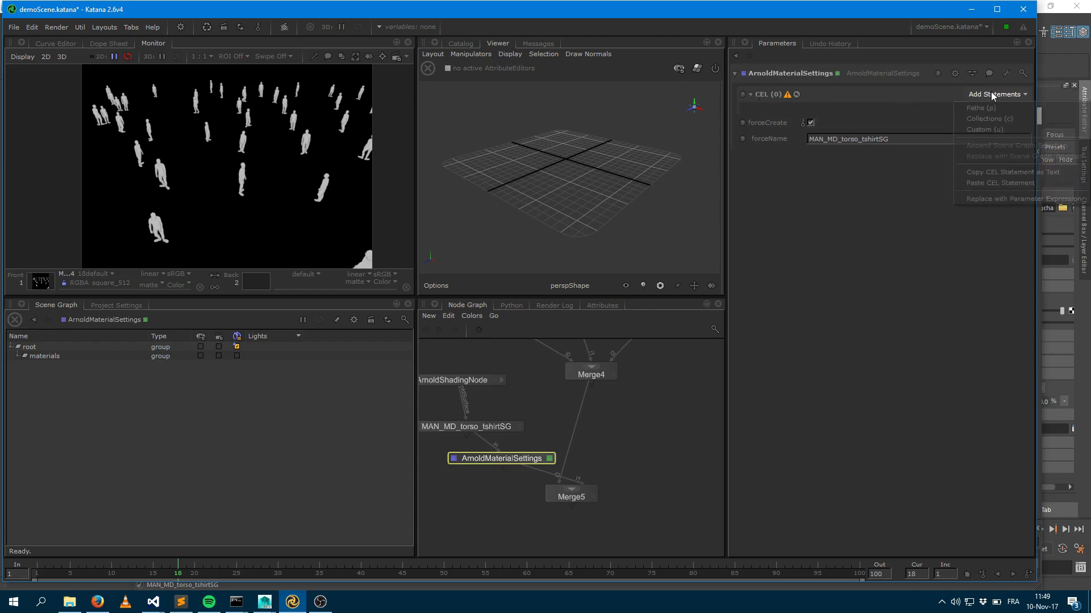
pyautogui.click(972, 107)
pyautogui.click(18, 356)
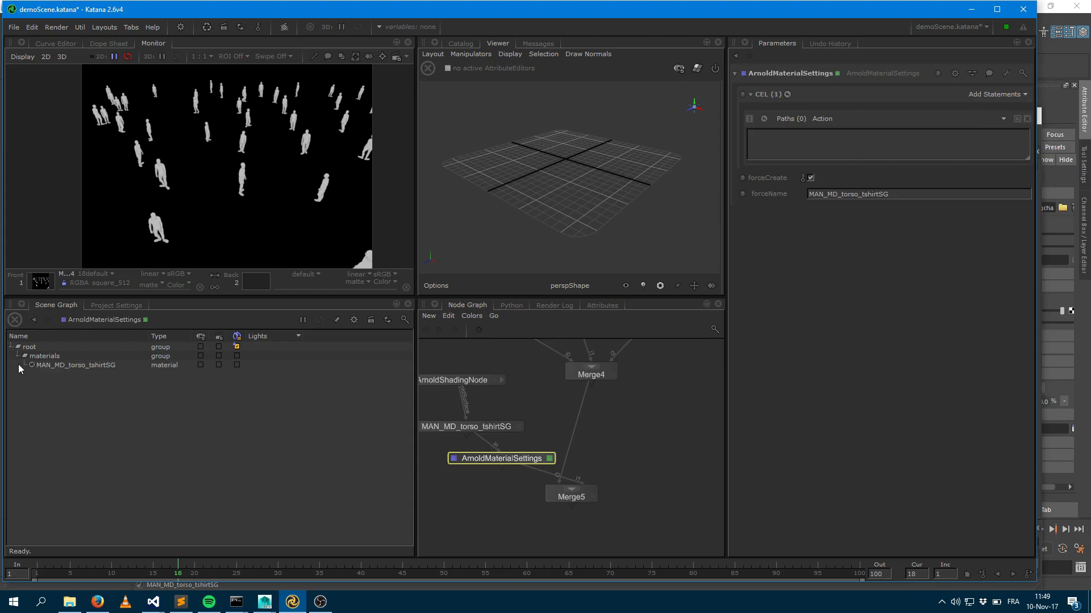
pyautogui.click(89, 364)
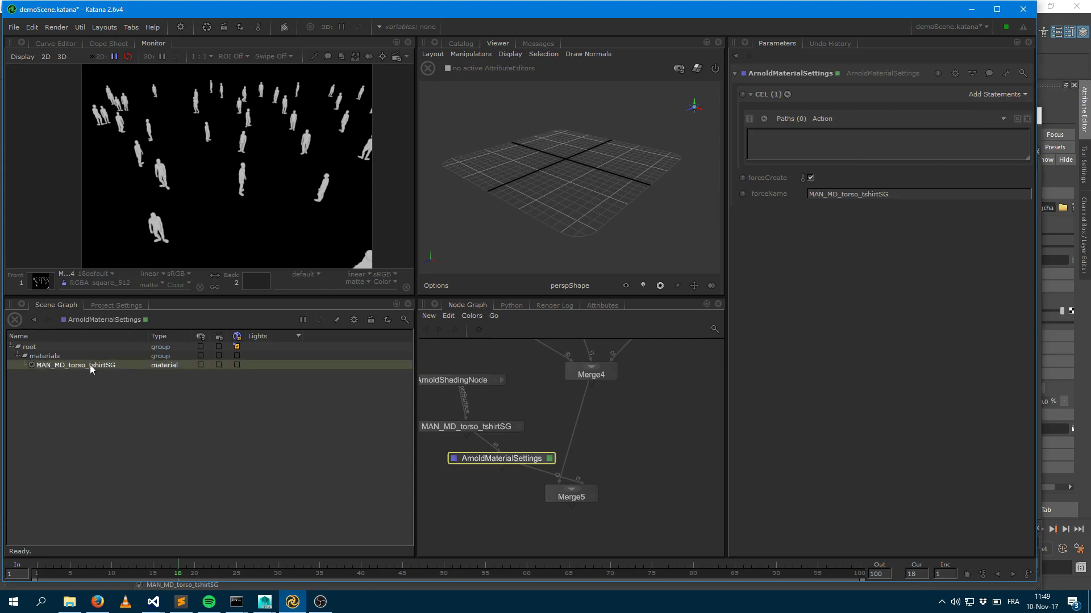
pyautogui.click(1002, 119)
pyautogui.click(916, 135)
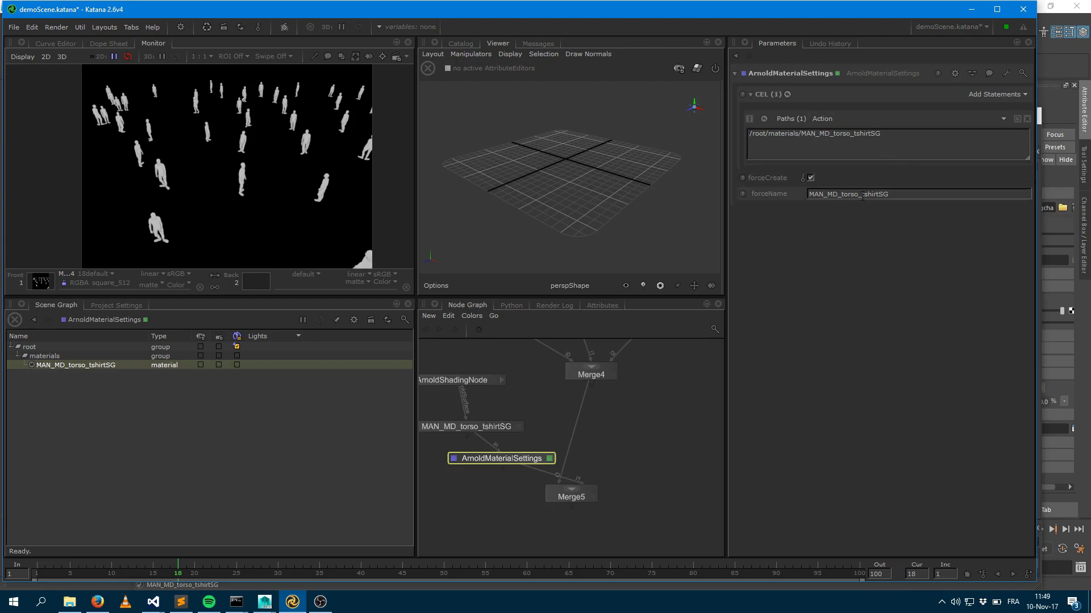
# Run a Preview Render of Merge5, showing the crowd in orange.
pyautogui.click(579, 498)
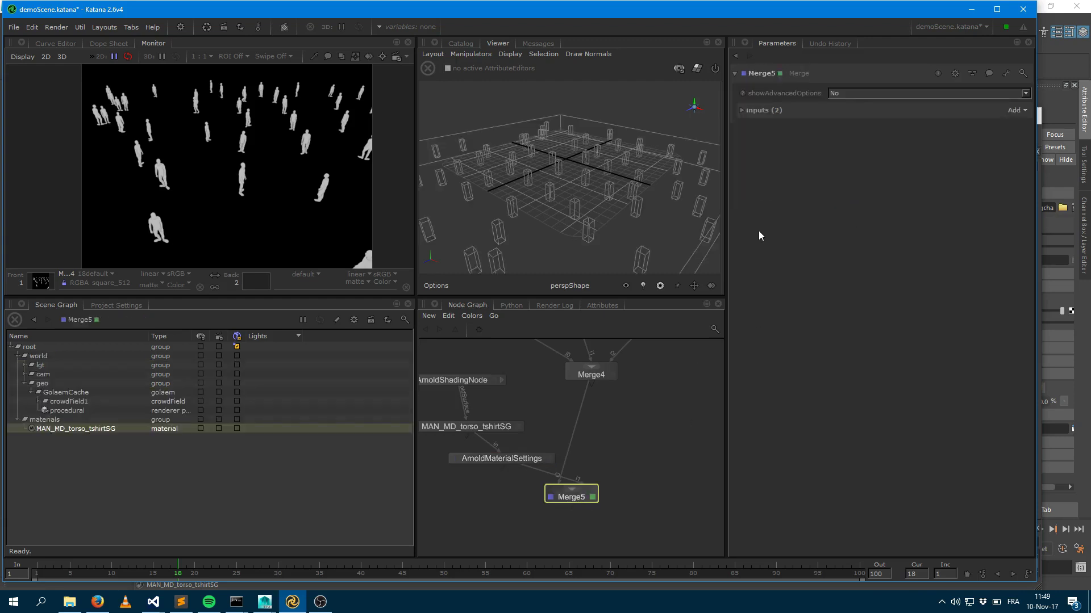
pyautogui.click(60, 26)
pyautogui.click(59, 26)
pyautogui.click(63, 50)
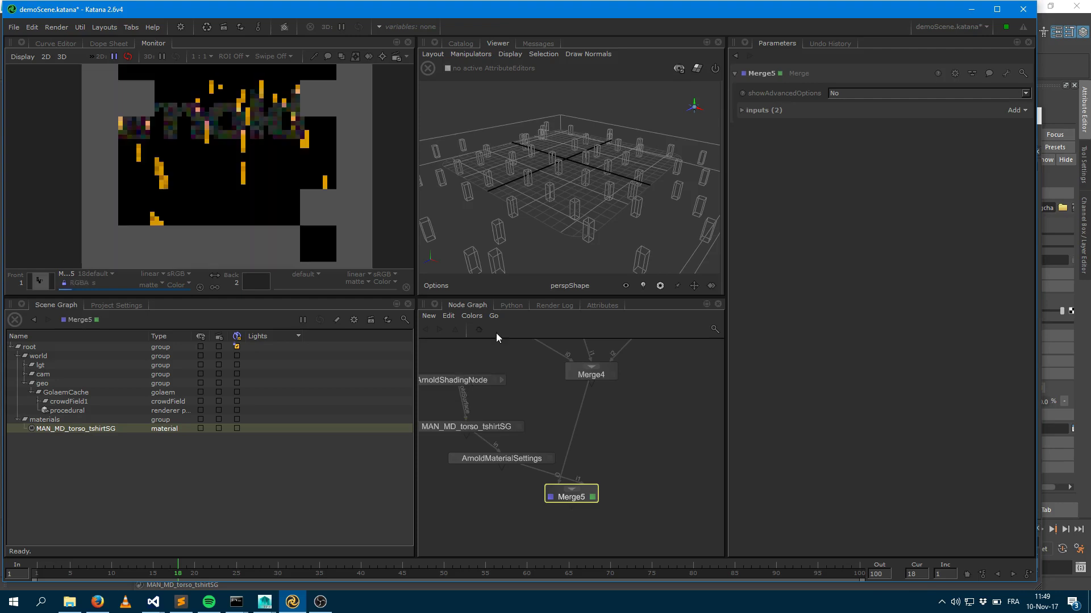
# Review the Render Log, scrolling back through the Golaem shading-group warnings.
pyautogui.click(549, 306)
pyautogui.scroll(20, 641, 474)
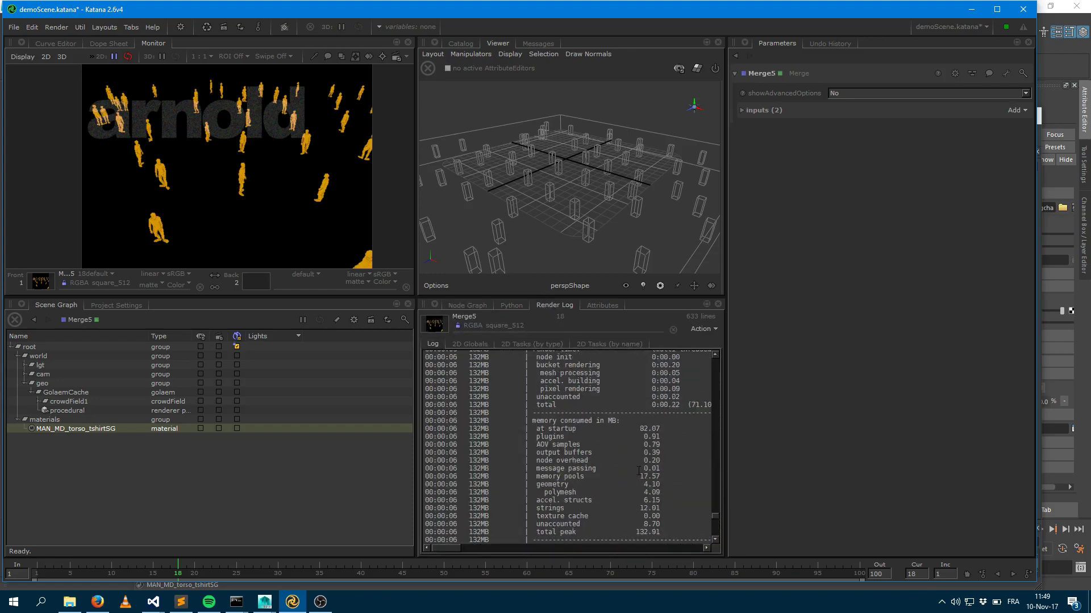
pyautogui.scroll(20, 635, 451)
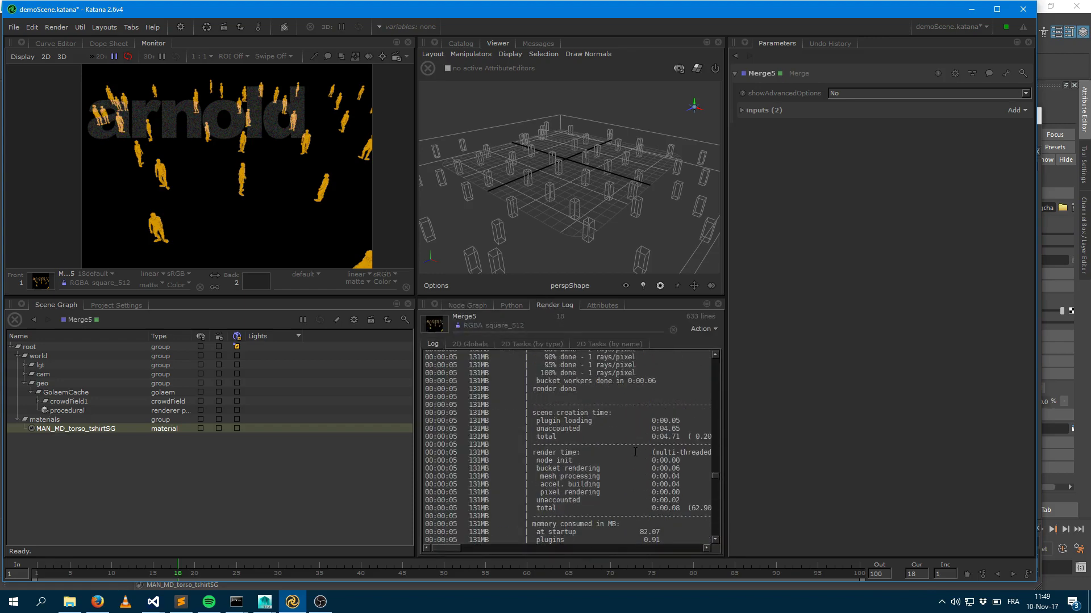
pyautogui.scroll(20, 635, 457)
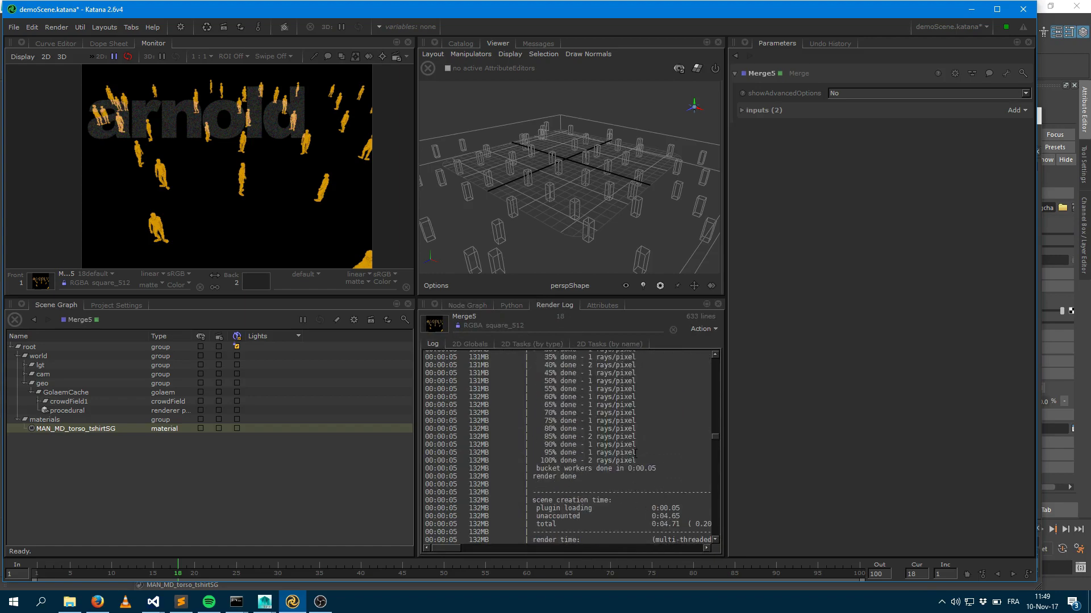
pyautogui.scroll(20, 632, 450)
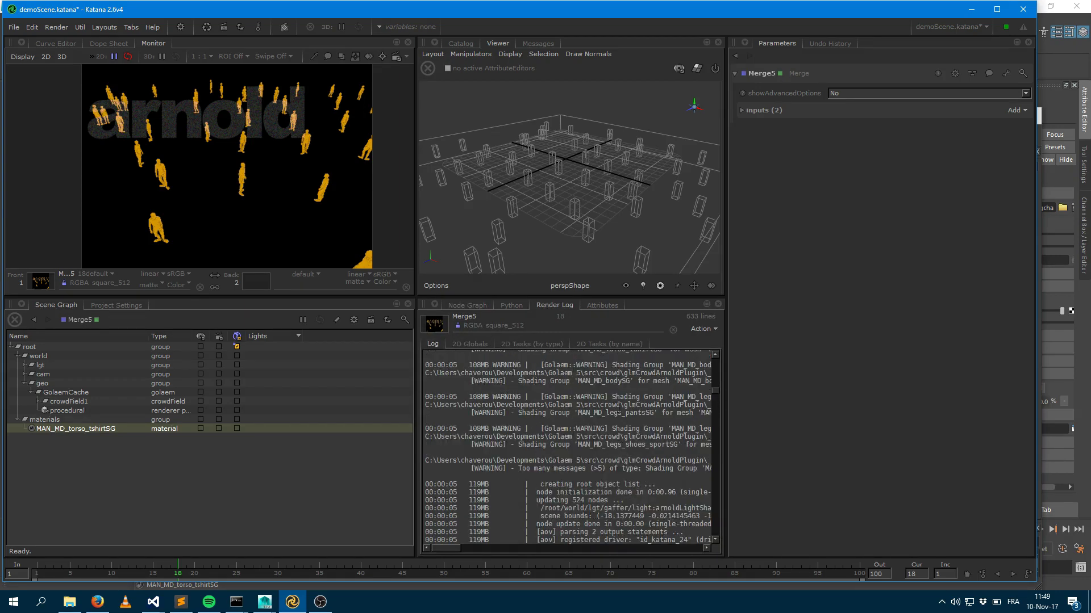
pyautogui.scroll(5, 621, 432)
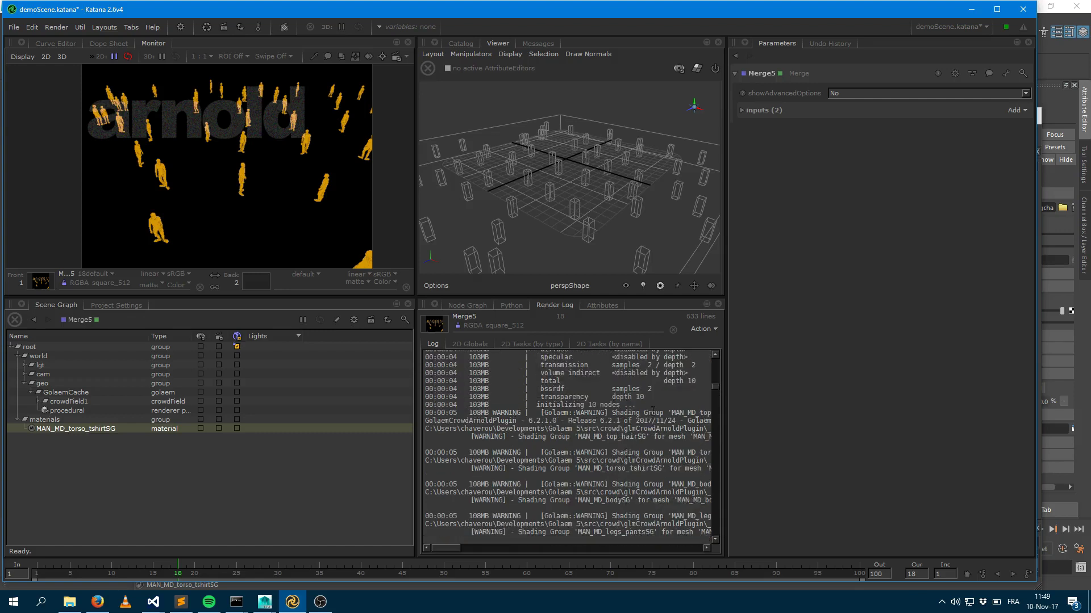
# Set the ArnoldShadingNode's shader type to standard and preview render Merge5 again.
pyautogui.click(467, 306)
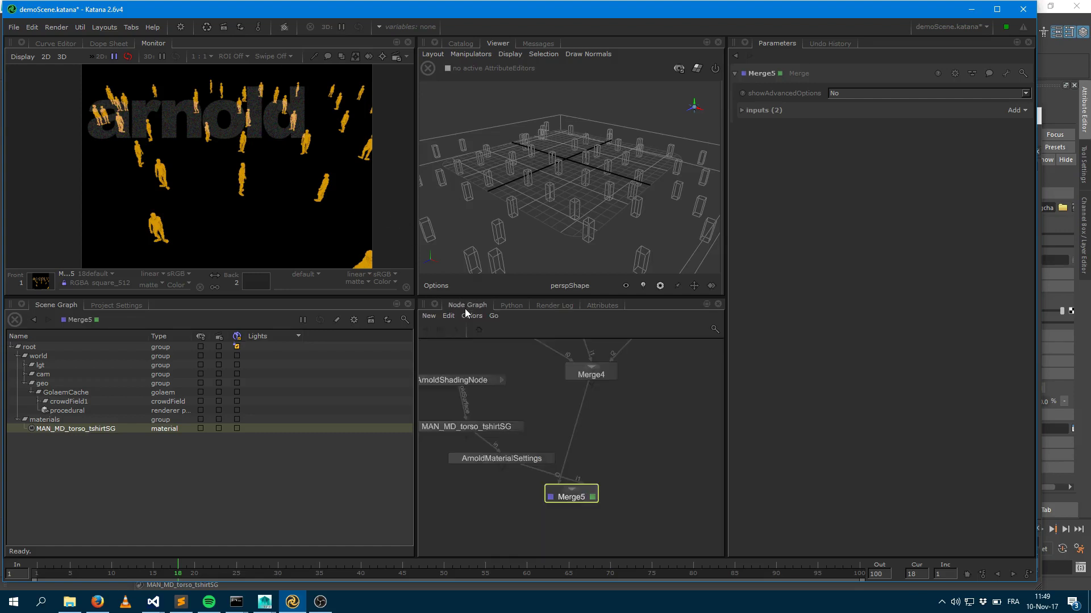
pyautogui.click(453, 379)
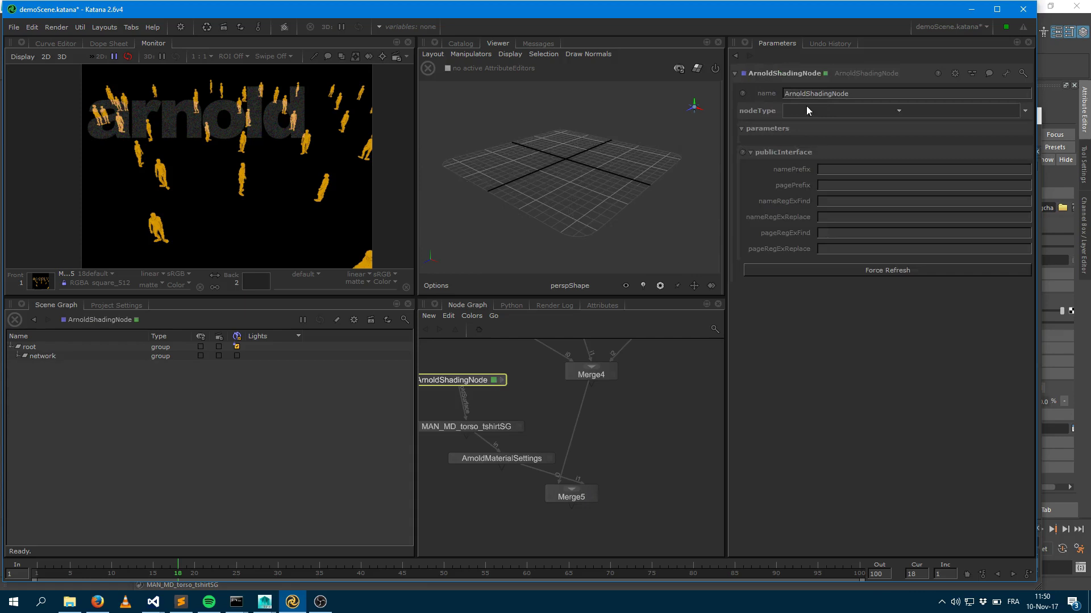
pyautogui.click(859, 115)
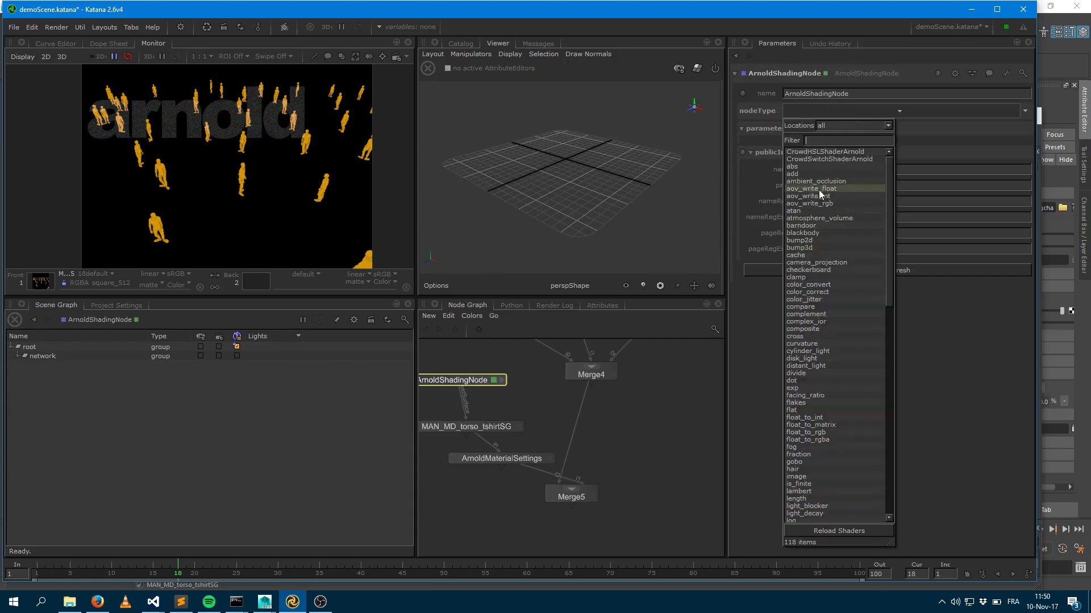
pyautogui.write('stand')
pyautogui.click(813, 153)
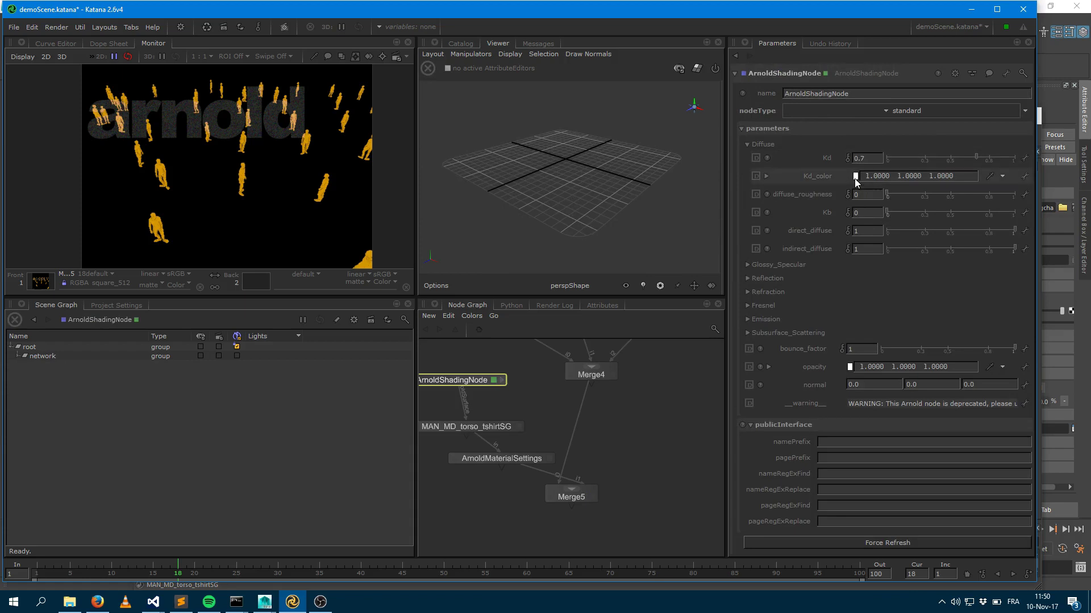
pyautogui.click(548, 498)
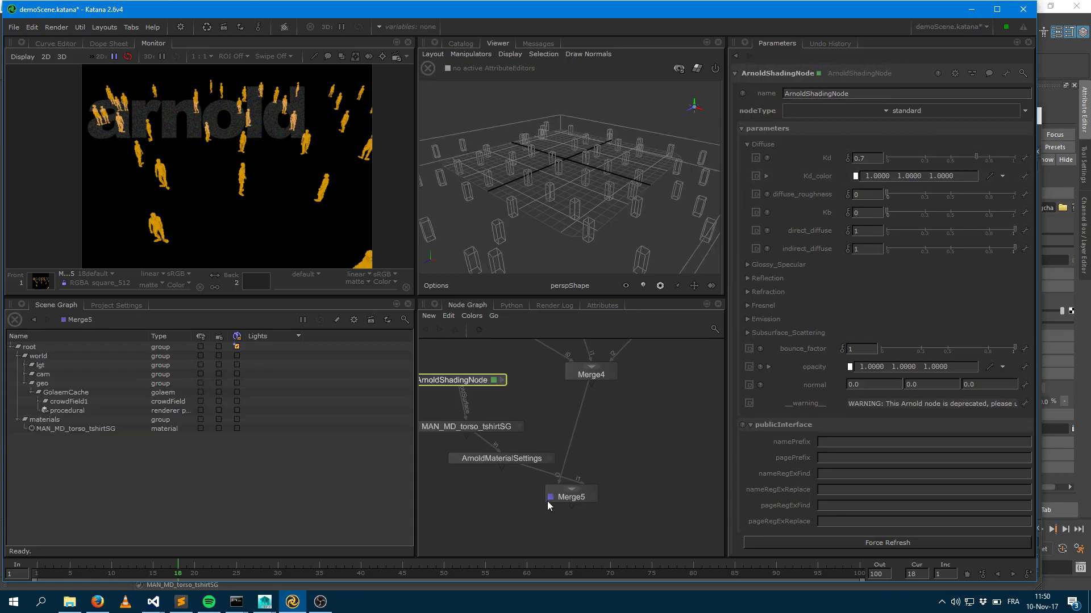
pyautogui.click(56, 27)
pyautogui.click(62, 37)
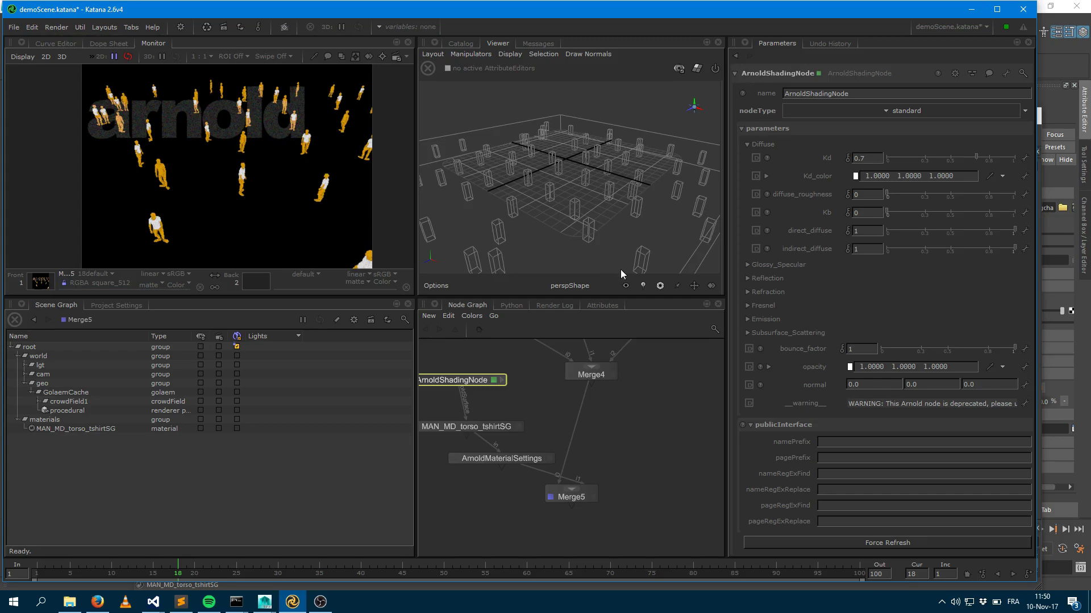
# Rename the shading node to standard and bring Maya's Character Maker back to the front.
pyautogui.moveTo(614, 407); pyautogui.dragTo(694, 438, button='middle')
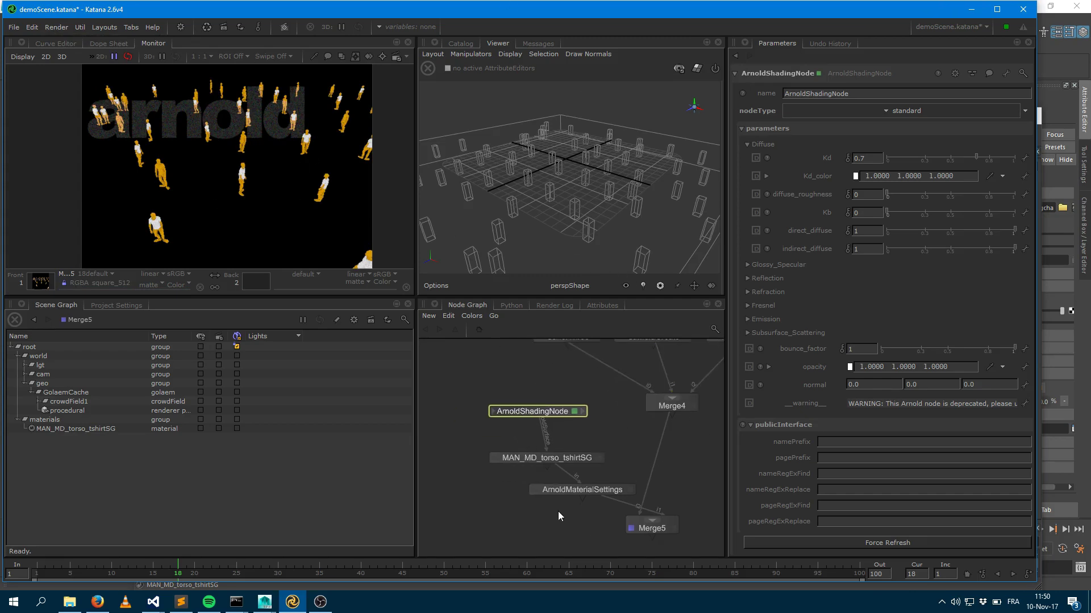
pyautogui.doubleClick(861, 91)
pyautogui.write('stabd')
pyautogui.press('BackSpace')
pyautogui.press('BackSpace')
pyautogui.write('ndard')
pyautogui.press('Return')
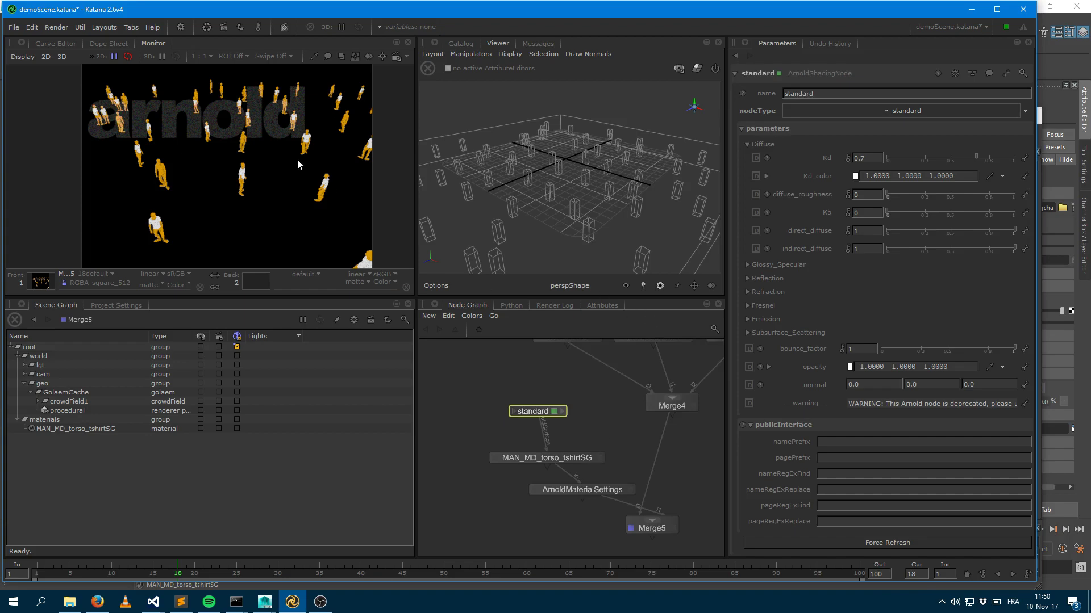
pyautogui.moveTo(265, 601)
pyautogui.click(307, 559)
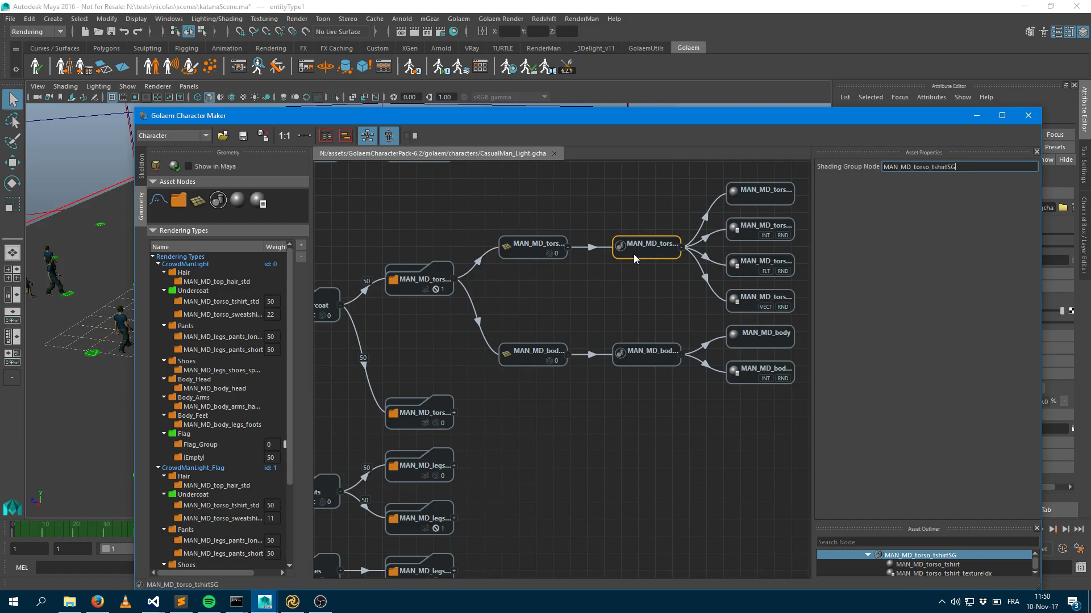
# Copy MAN_MD_torso_tshirt_textureIdx from the t-shirt INT node's Shader Attribute Node field.
pyautogui.click(748, 237)
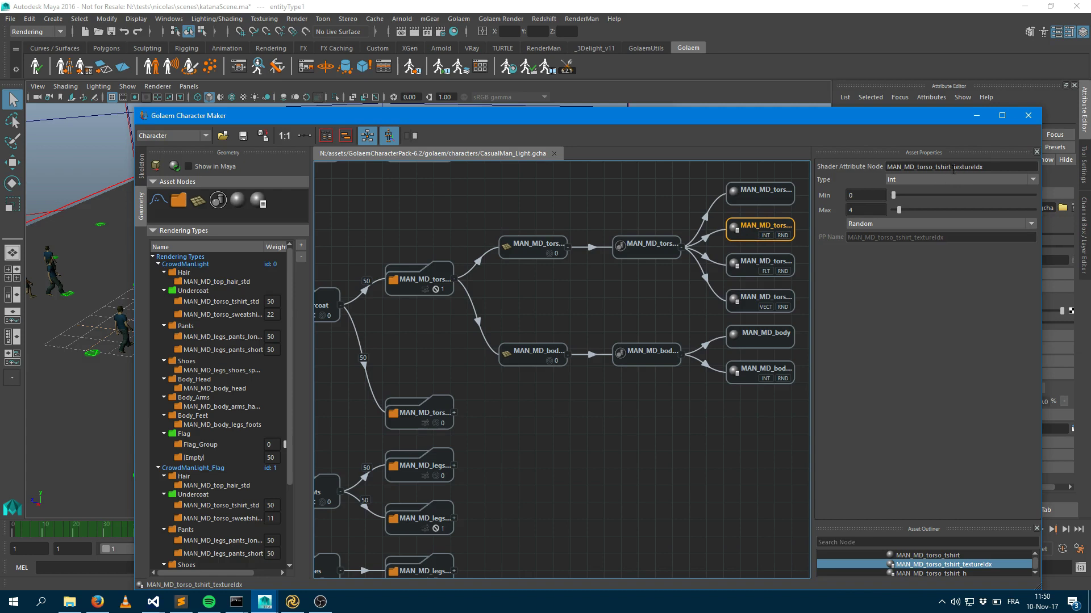
pyautogui.moveTo(986, 167); pyautogui.dragTo(828, 170)
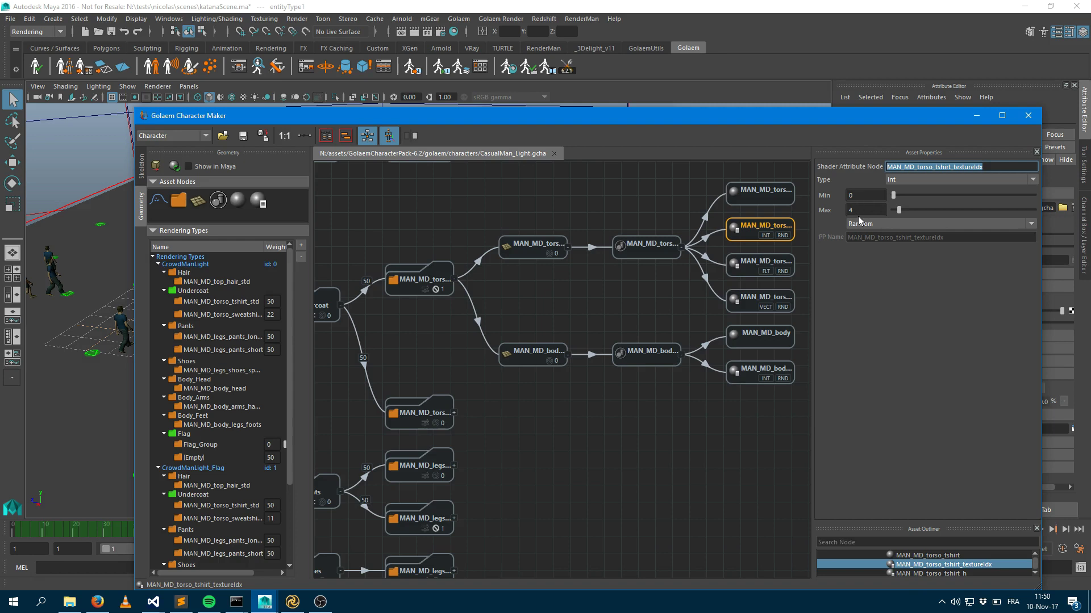
pyautogui.rightClick(962, 170)
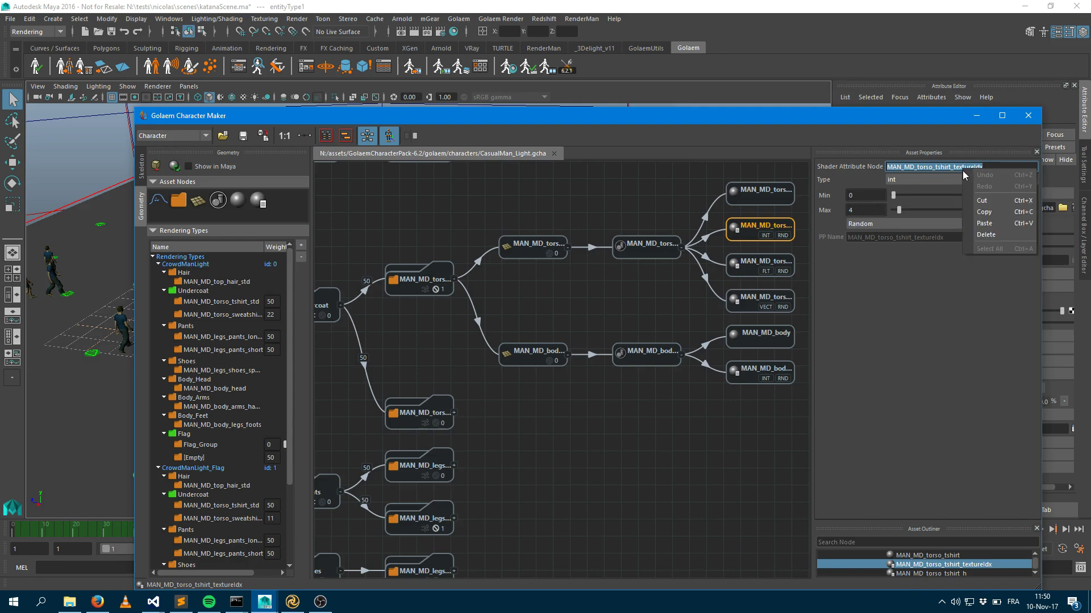
pyautogui.click(981, 212)
# Back in Katana, move the standard, shading group and material settings nodes down-left to make room.
pyautogui.hotkey('alt', 'Tab')
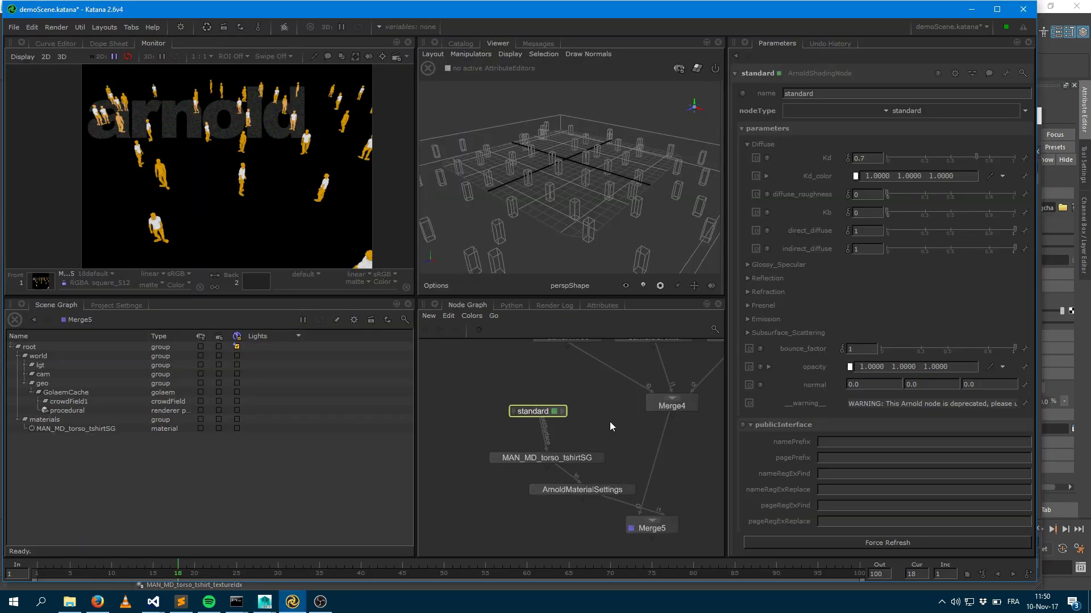
pyautogui.moveTo(580, 427); pyautogui.dragTo(598, 448, button='middle')
pyautogui.moveTo(497, 422); pyautogui.dragTo(528, 530)
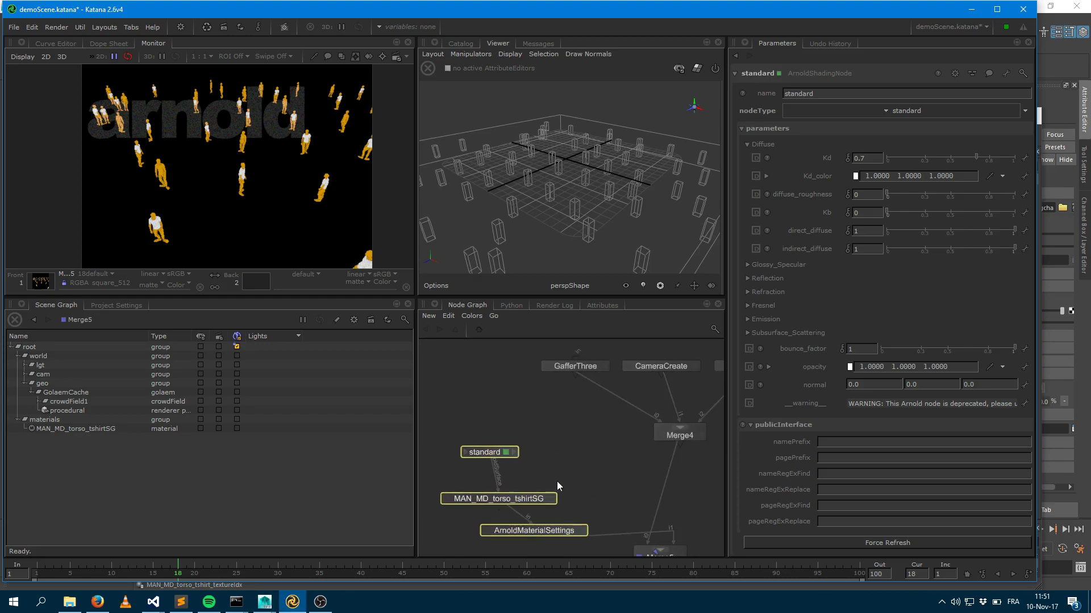
pyautogui.moveTo(455, 454); pyautogui.dragTo(543, 445, button='middle')
# Add an ArnoldShadingNode above the standard node and set its type to CrowdSwitchShaderArnold.
pyautogui.press('Tab')
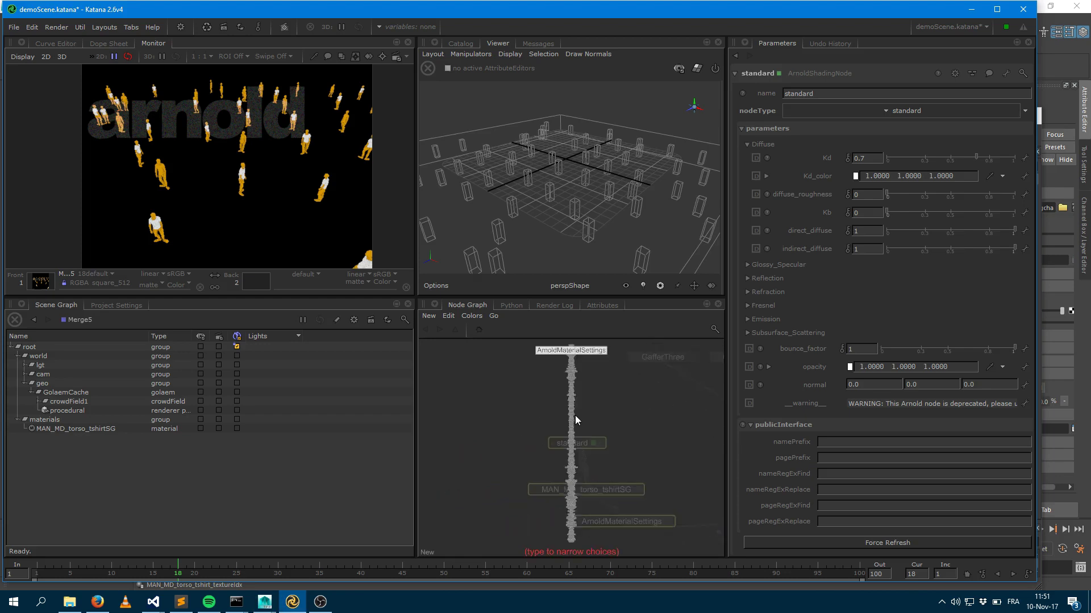
pyautogui.write('arnold')
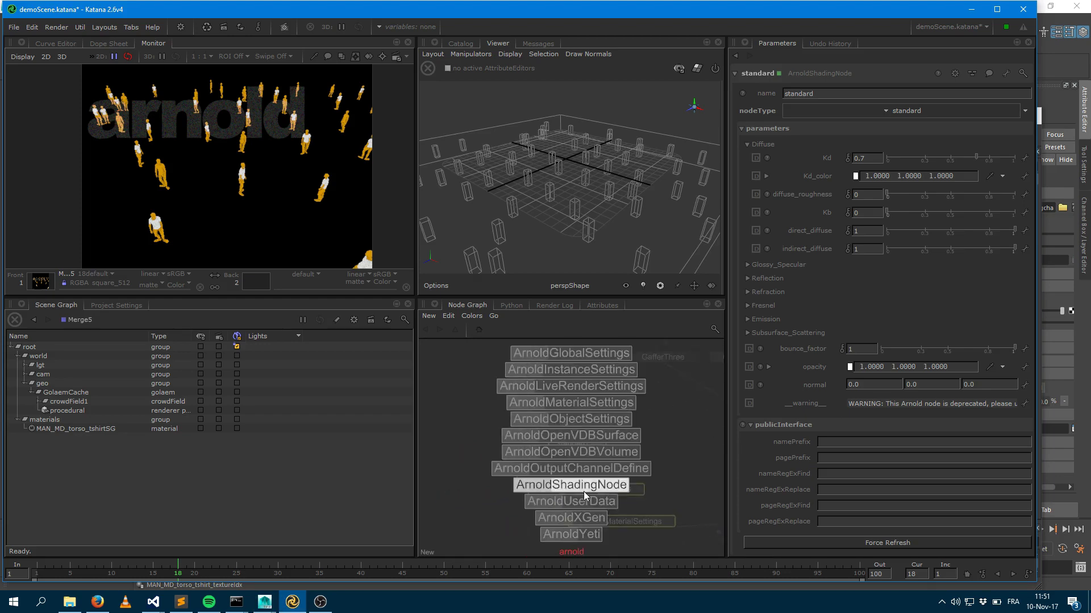
pyautogui.click(584, 488)
pyautogui.click(553, 401)
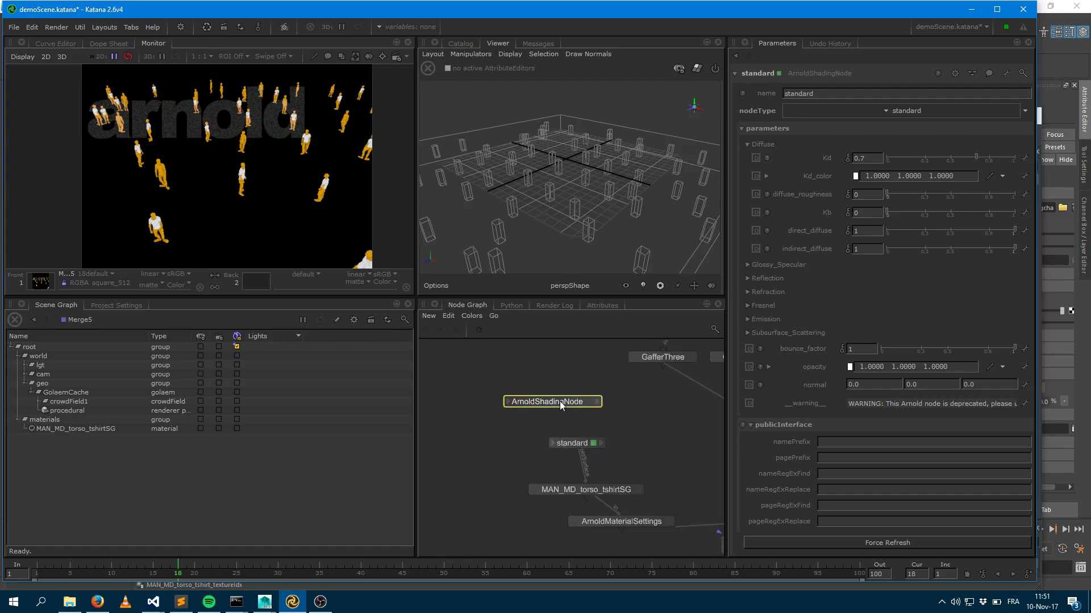
pyautogui.press('v')
pyautogui.press('e')
pyautogui.click(873, 111)
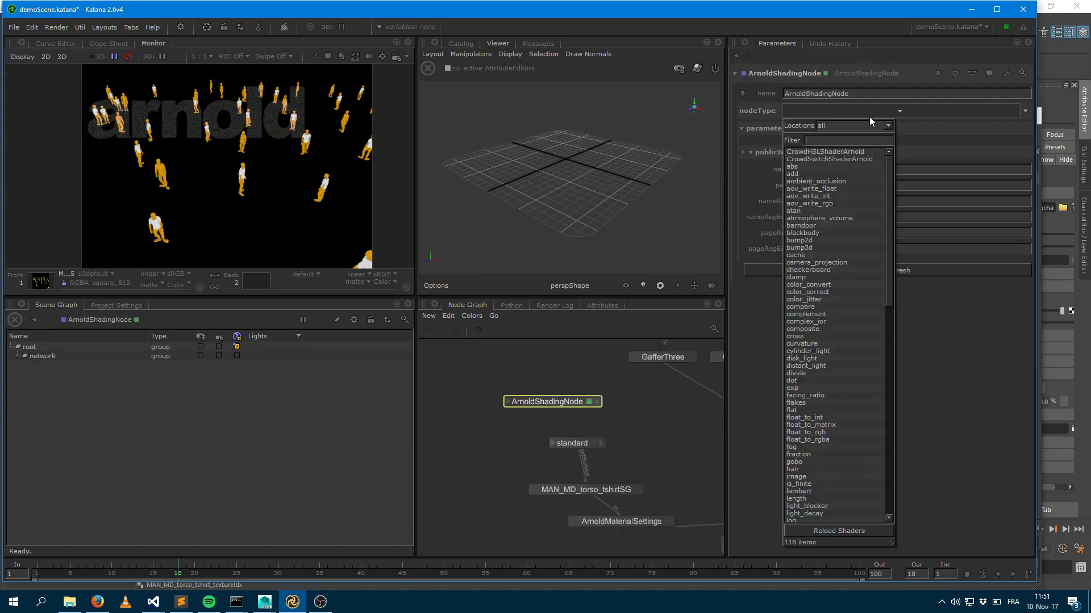
pyautogui.click(810, 159)
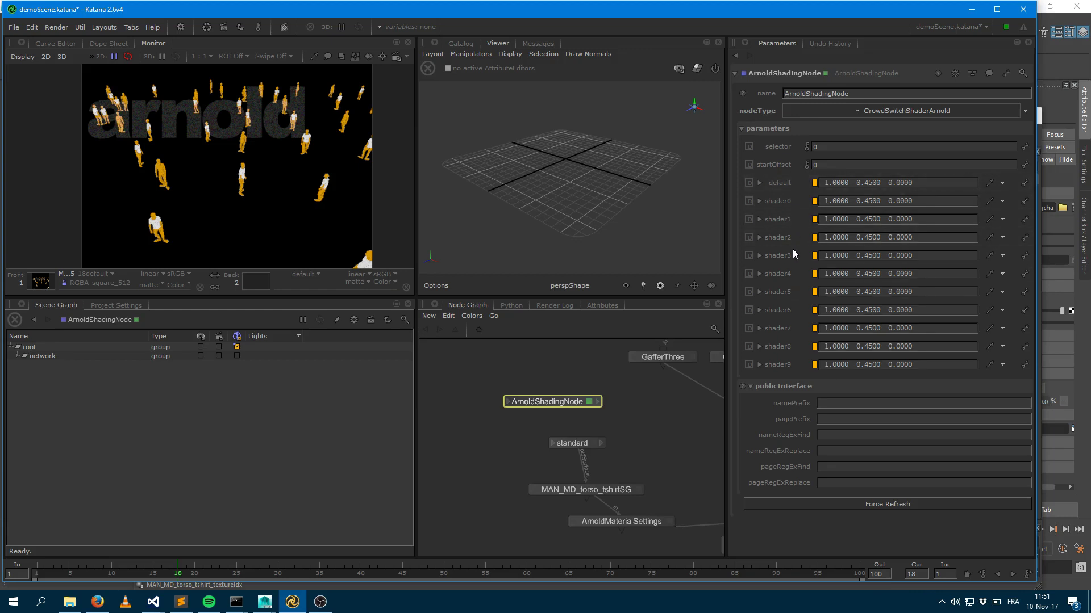
# Set shader0 to yellow, shader1 to green and shader2 to blue.
pyautogui.click(815, 201)
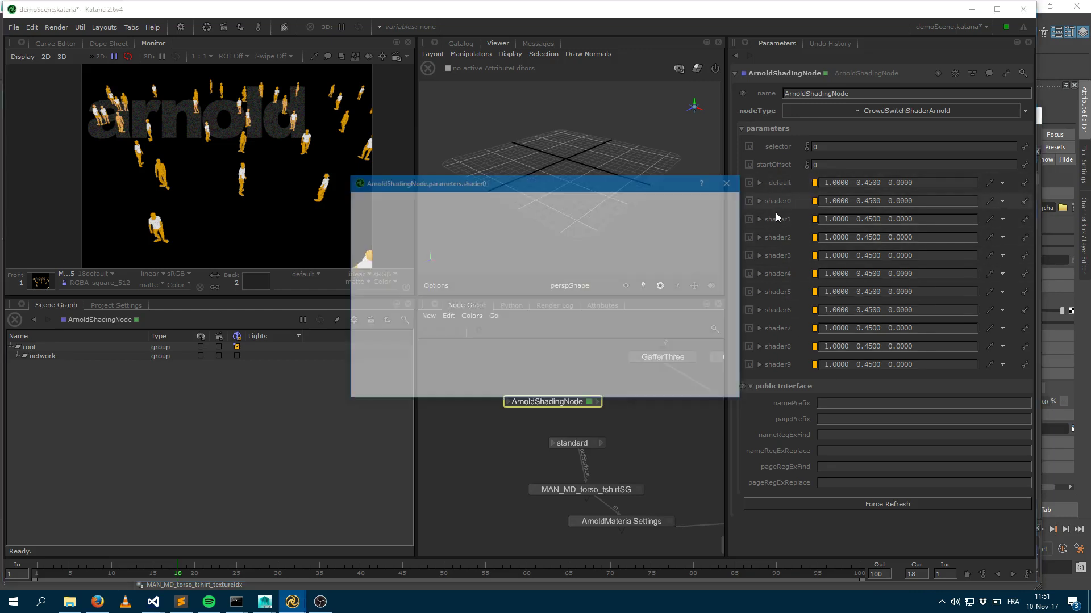
pyautogui.click(537, 227)
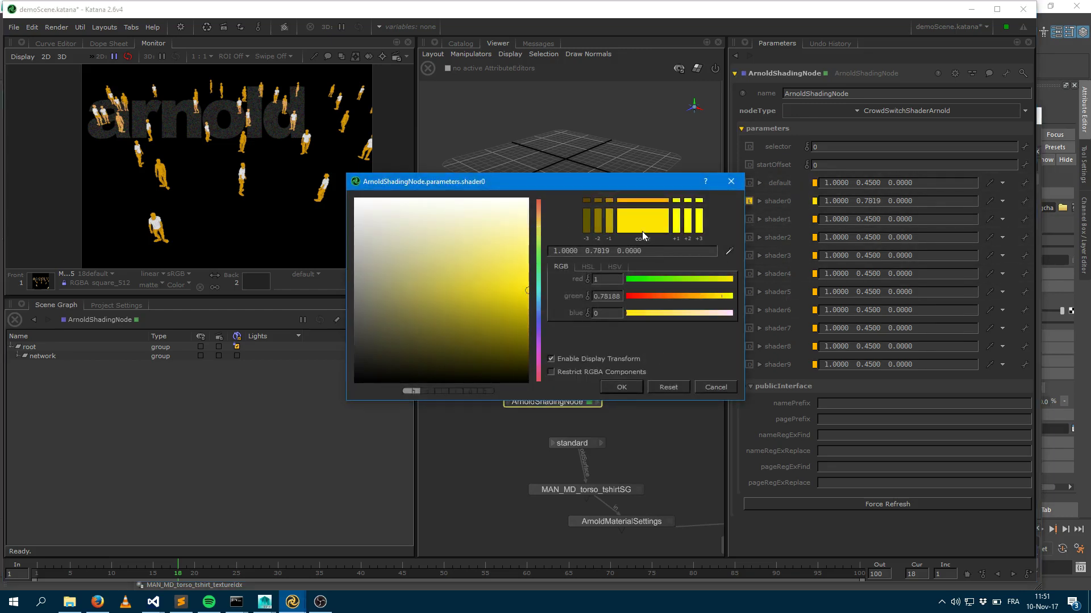
pyautogui.click(621, 387)
pyautogui.click(815, 220)
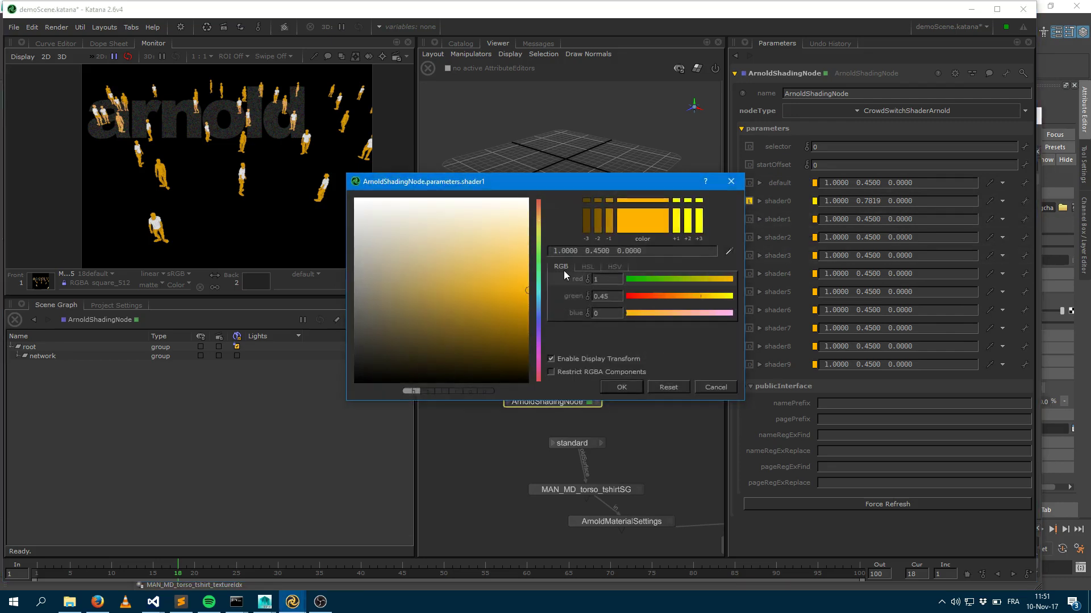
pyautogui.moveTo(525, 319); pyautogui.dragTo(552, 312)
pyautogui.moveTo(537, 226); pyautogui.dragTo(537, 260)
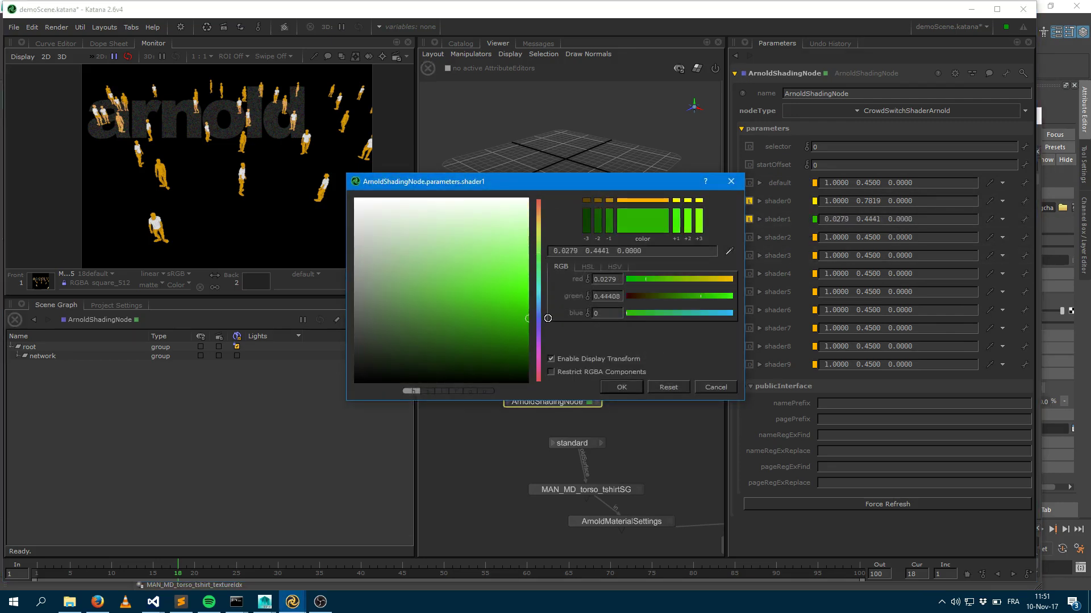
pyautogui.click(621, 387)
pyautogui.click(815, 238)
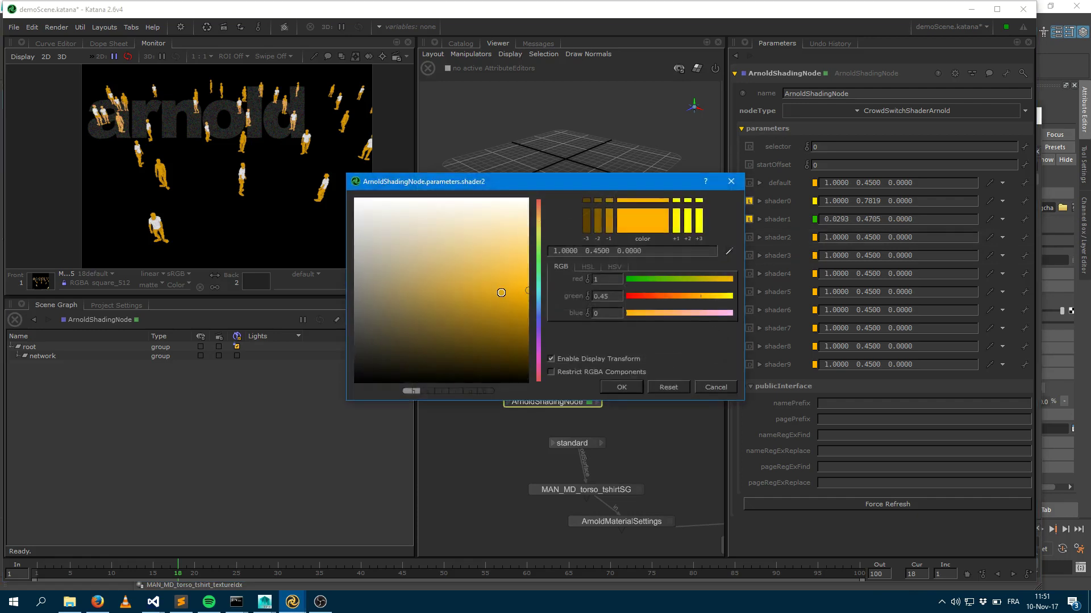
pyautogui.click(538, 311)
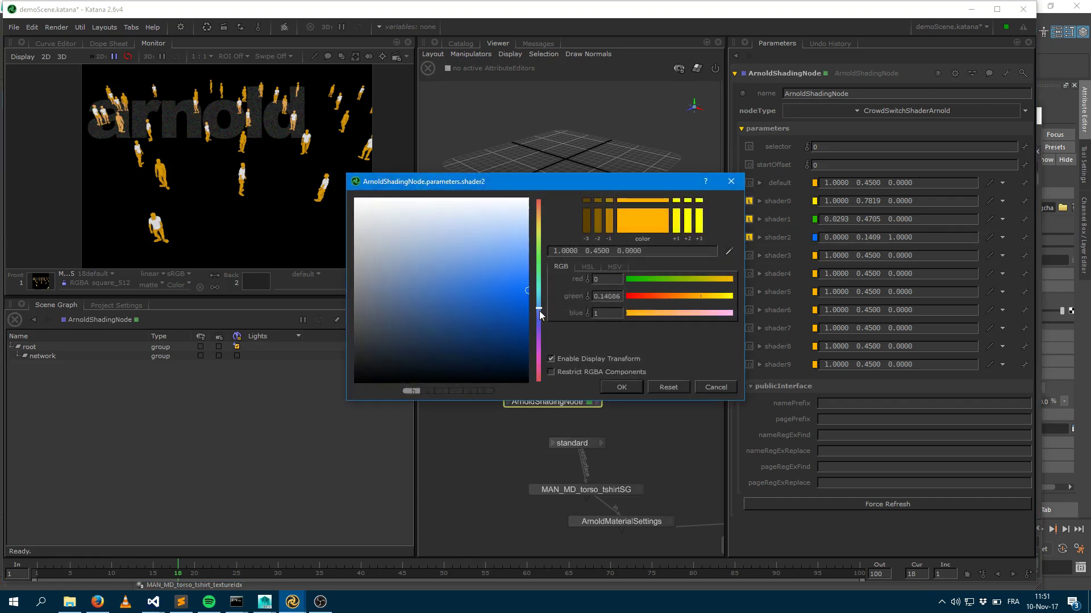
pyautogui.click(621, 387)
# Set shader3 to magenta and shader4 to dark red.
pyautogui.click(814, 256)
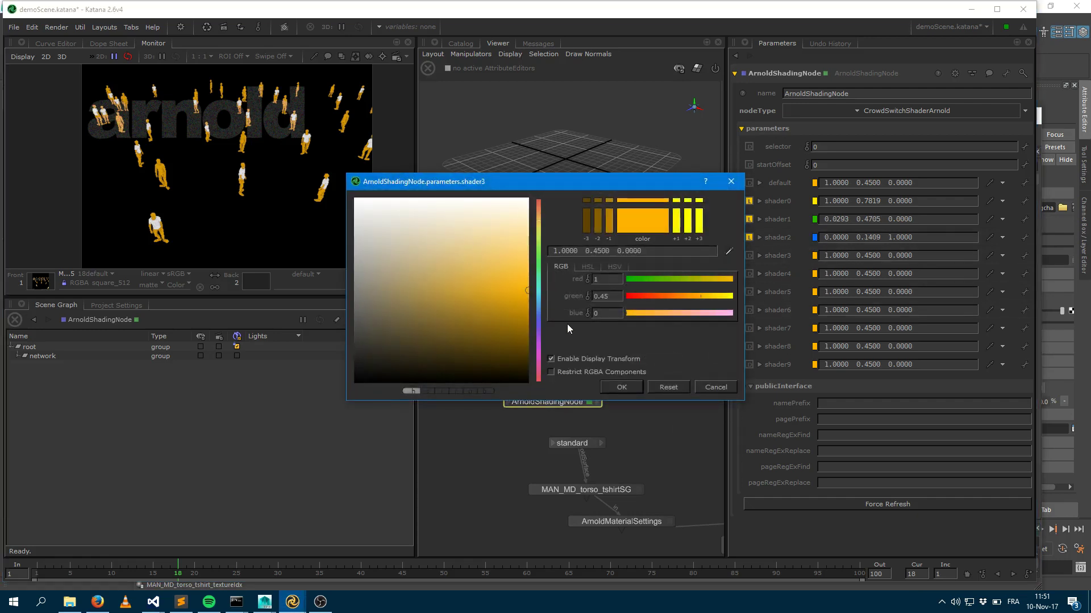
pyautogui.click(539, 356)
pyautogui.click(621, 387)
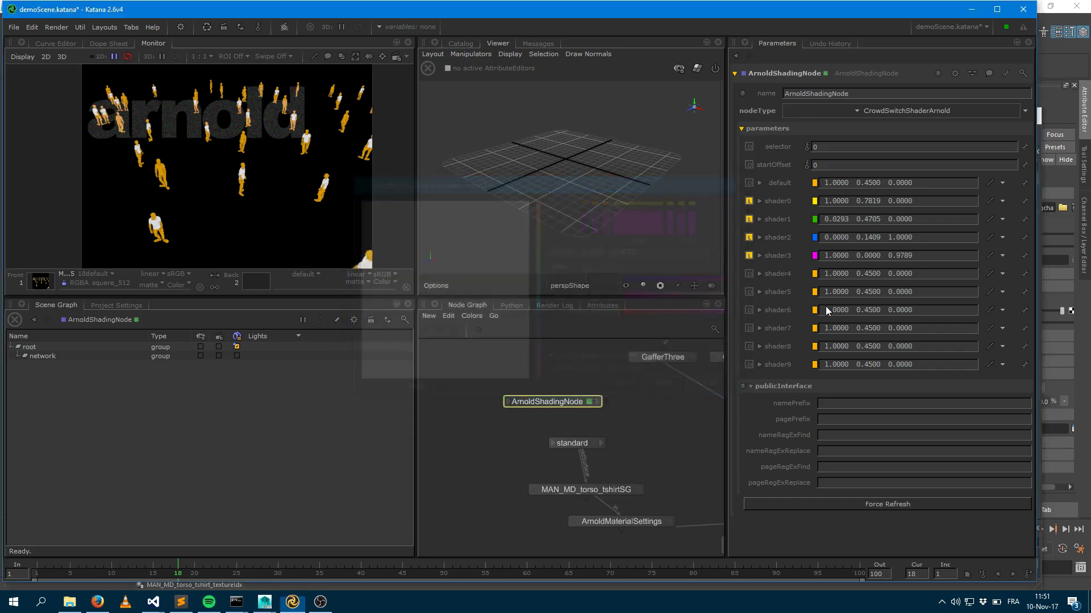
pyautogui.click(815, 274)
pyautogui.moveTo(510, 295); pyautogui.dragTo(517, 340)
pyautogui.moveTo(635, 296); pyautogui.dragTo(617, 296)
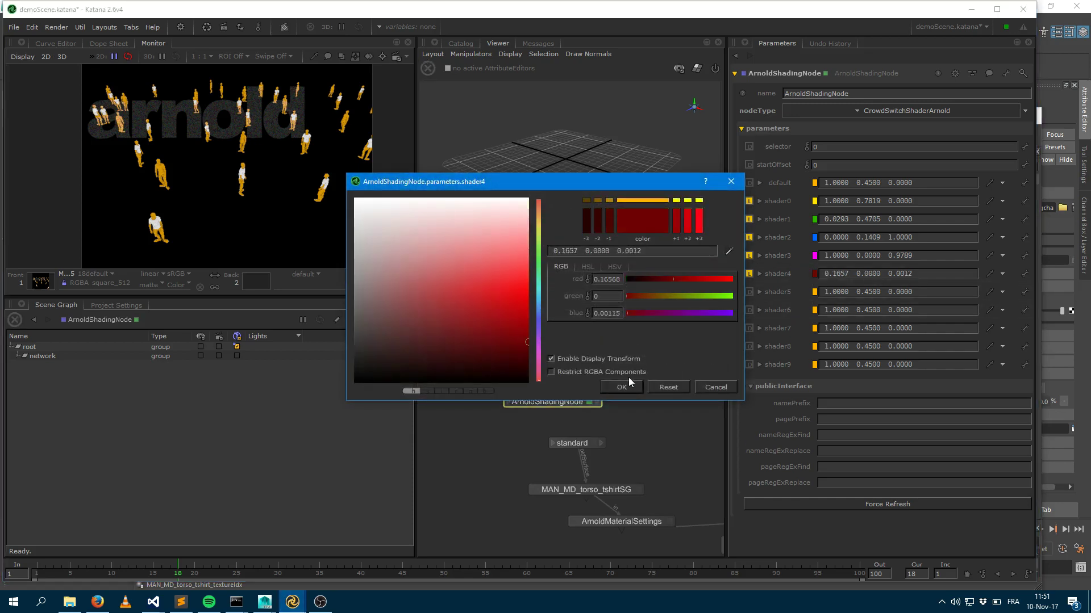
pyautogui.click(622, 387)
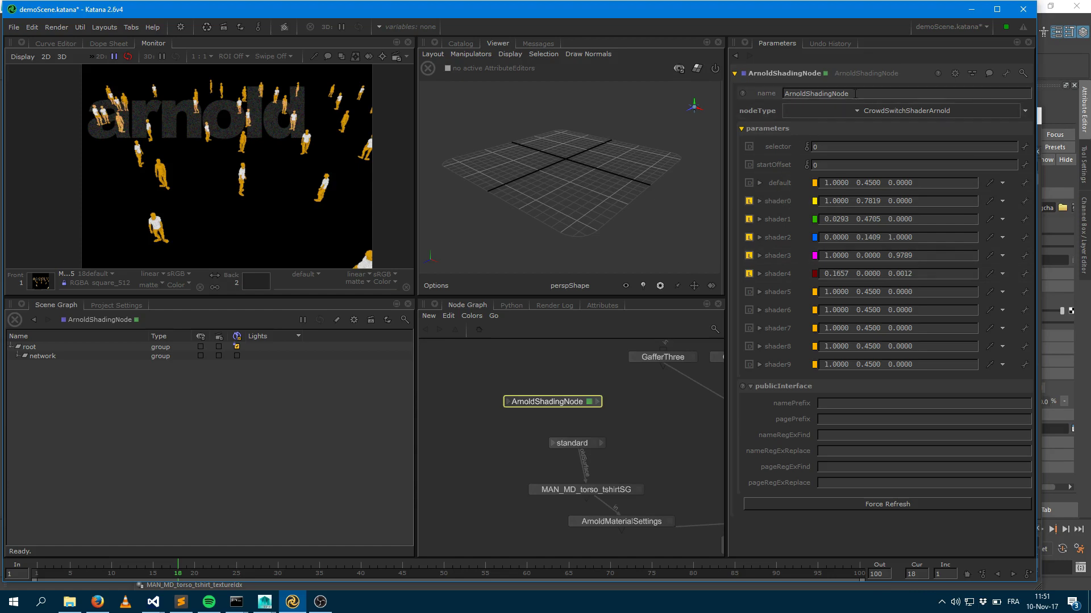
# Rename the CrowdSwitchShaderArnold node to 'switch'.
pyautogui.tripleClick(806, 93)
pyautogui.write('switch')
pyautogui.press('Return')
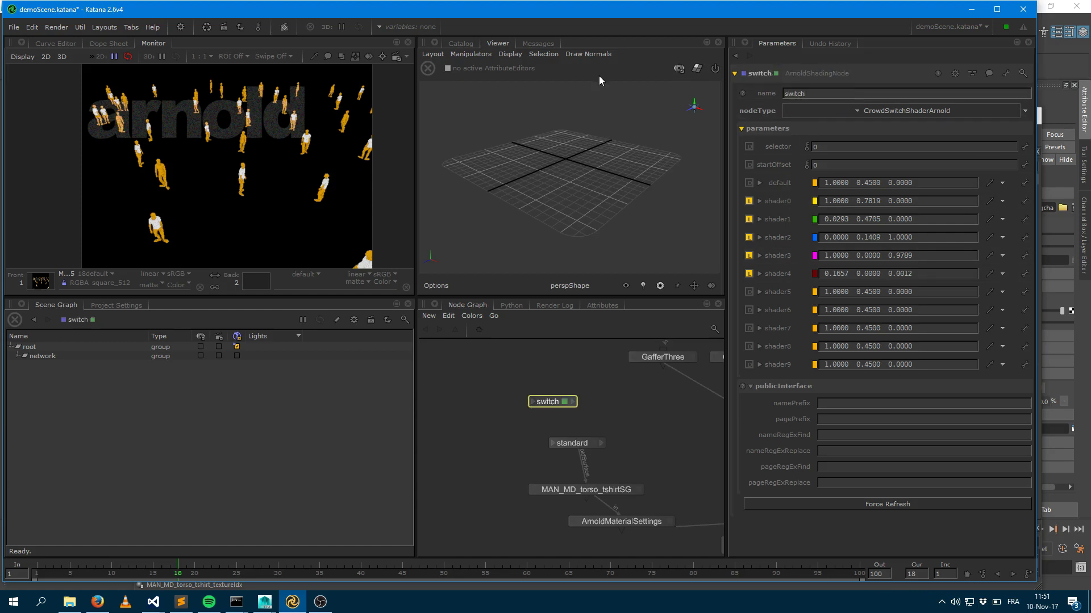
# Connect switch's full colour output to the standard shader's Kd_color input.
pyautogui.click(573, 402)
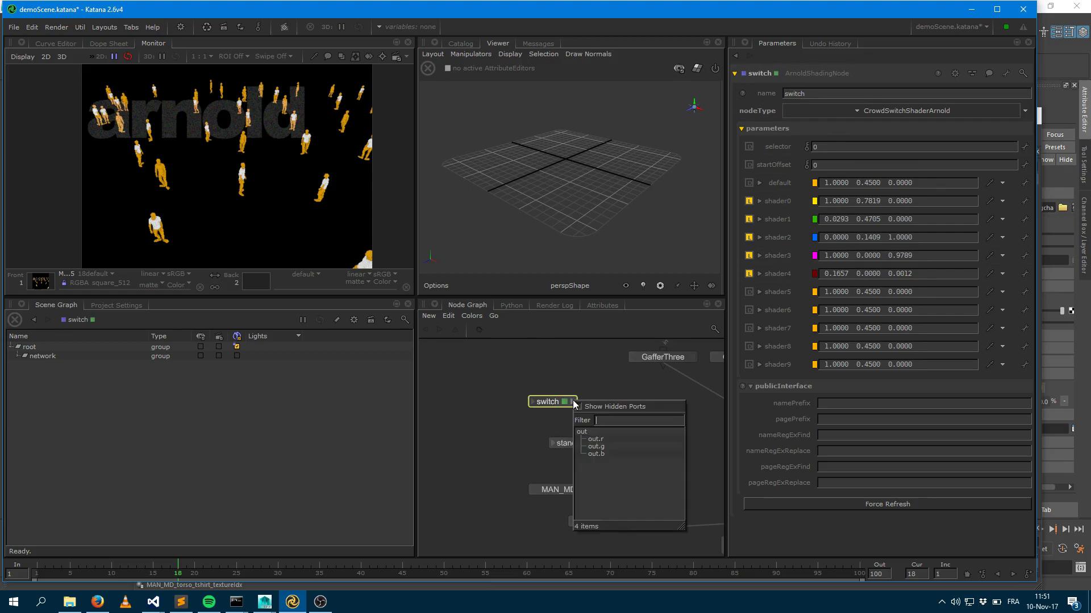
pyautogui.click(599, 431)
pyautogui.click(560, 445)
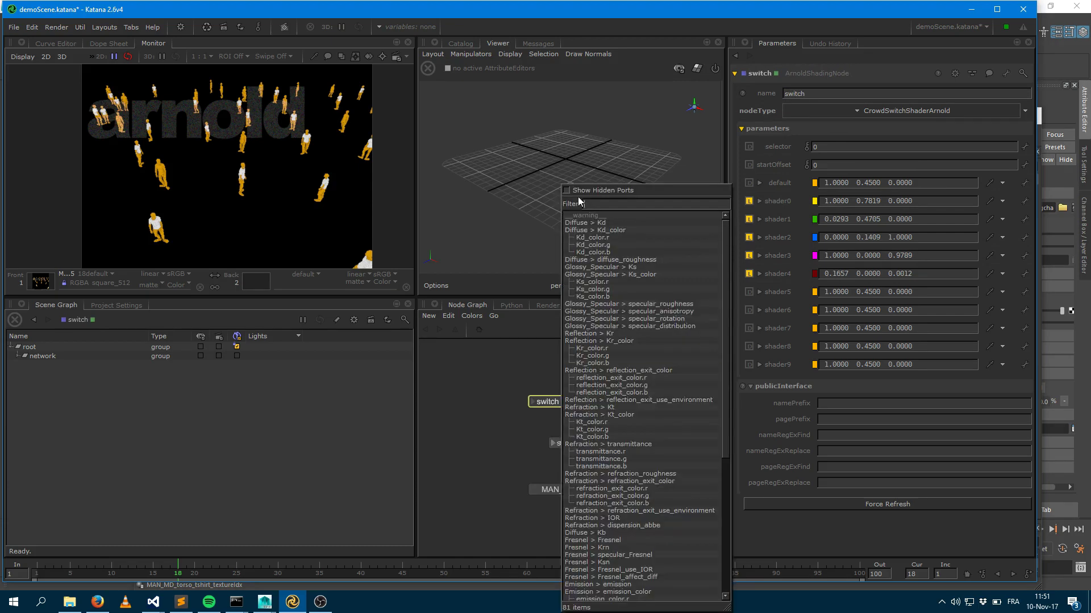
pyautogui.click(592, 229)
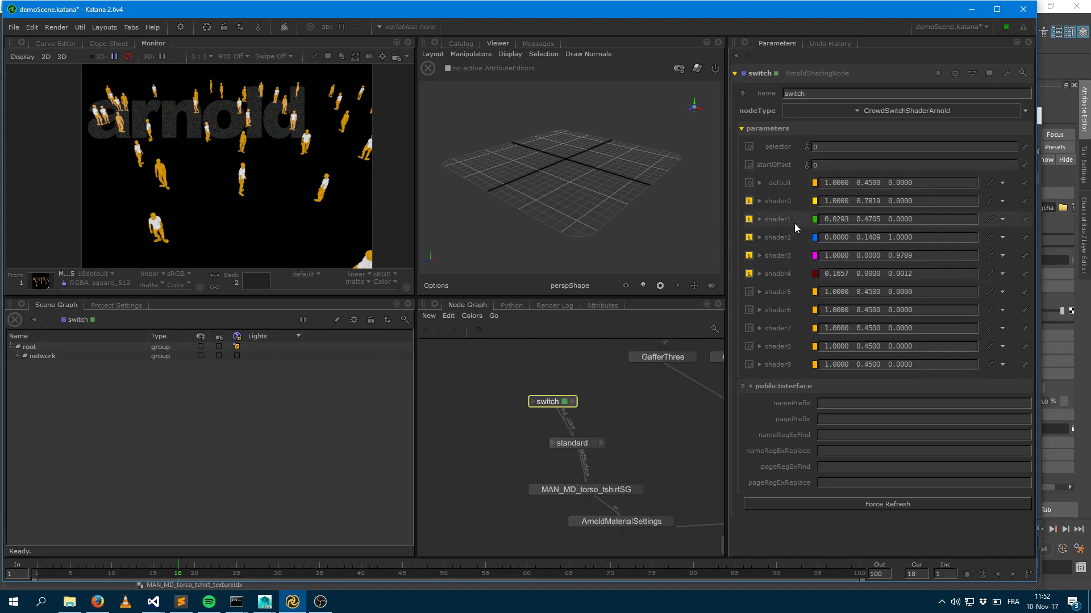
# Add a user_data_int ArnoldShadingNode reading the attribute MAN_MD_torso_tshirt_textureIdx.
pyautogui.press('Tab')
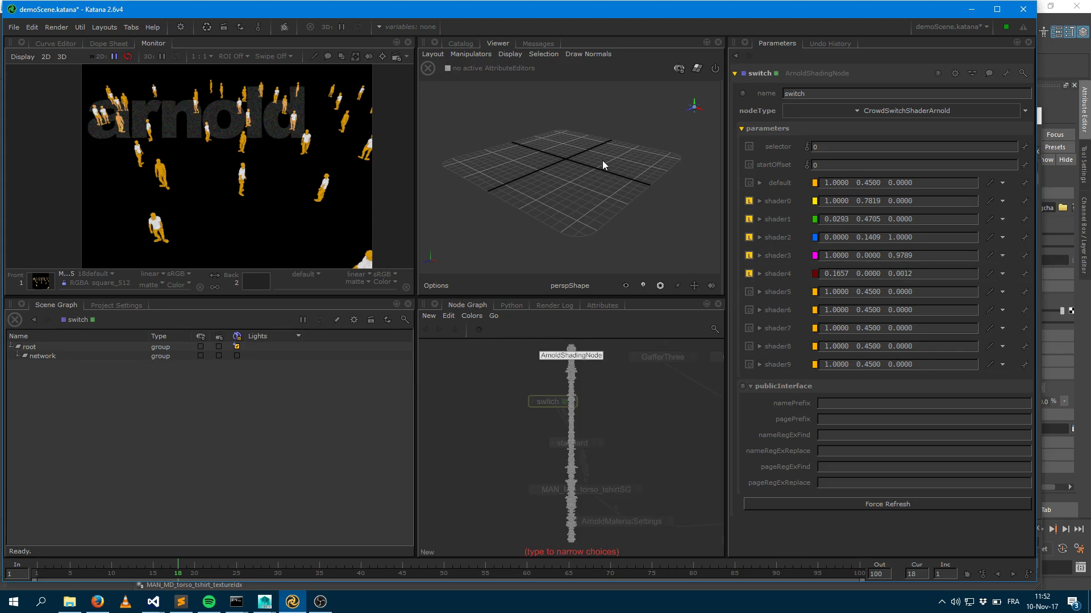
pyautogui.write('arnol')
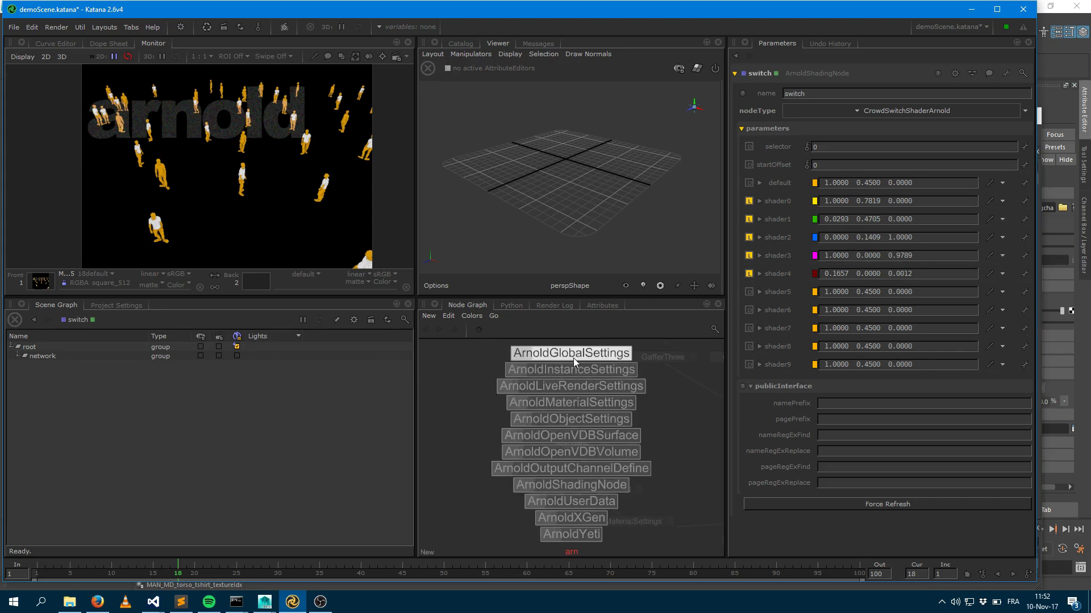
pyautogui.click(573, 486)
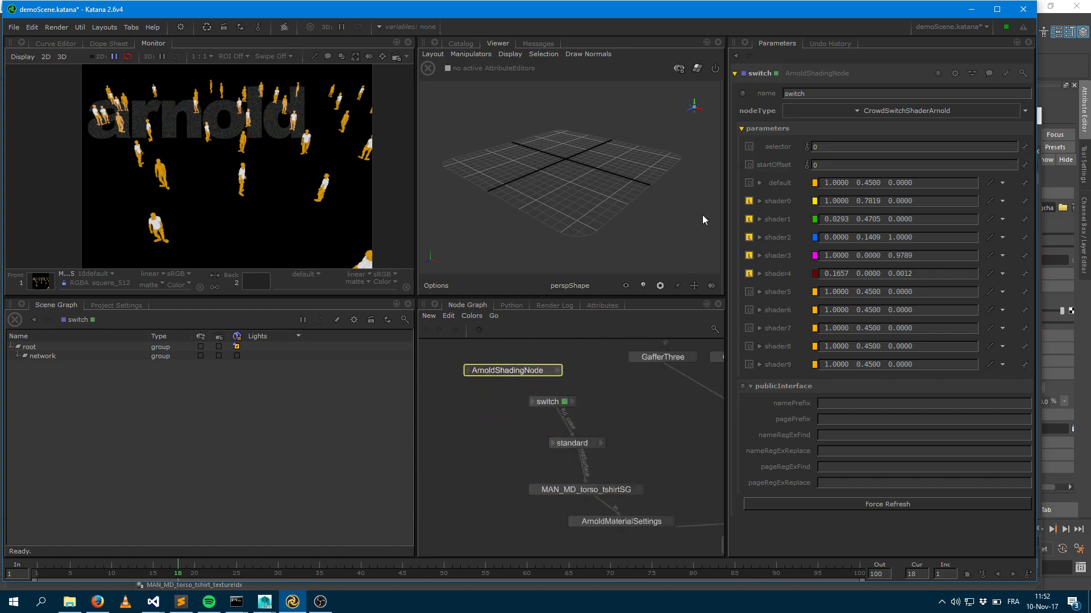
pyautogui.click(533, 369)
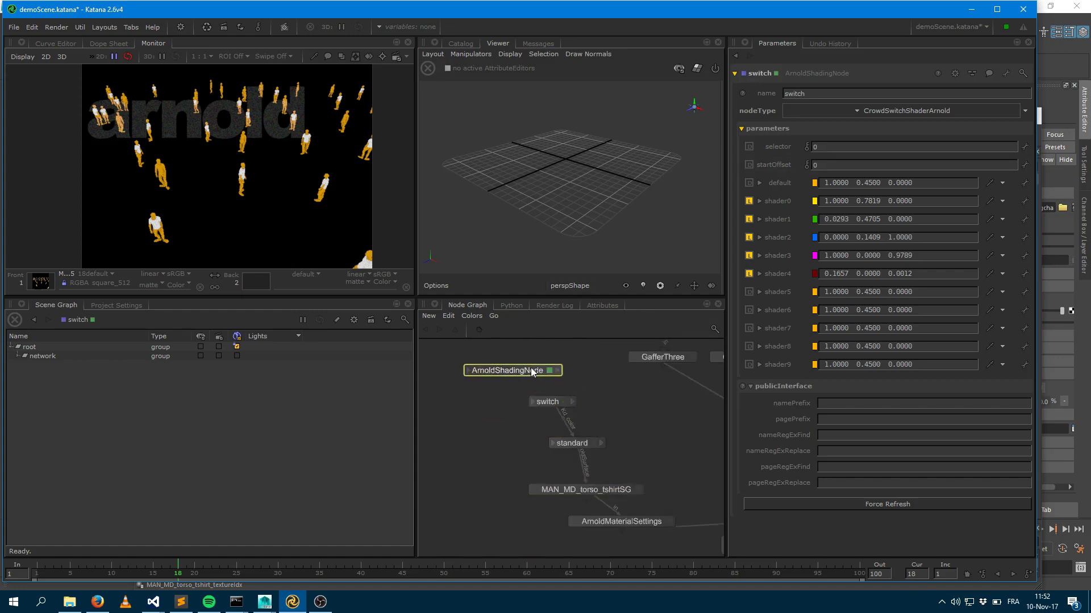
pyautogui.click(888, 110)
pyautogui.scroll(-2, 845, 400)
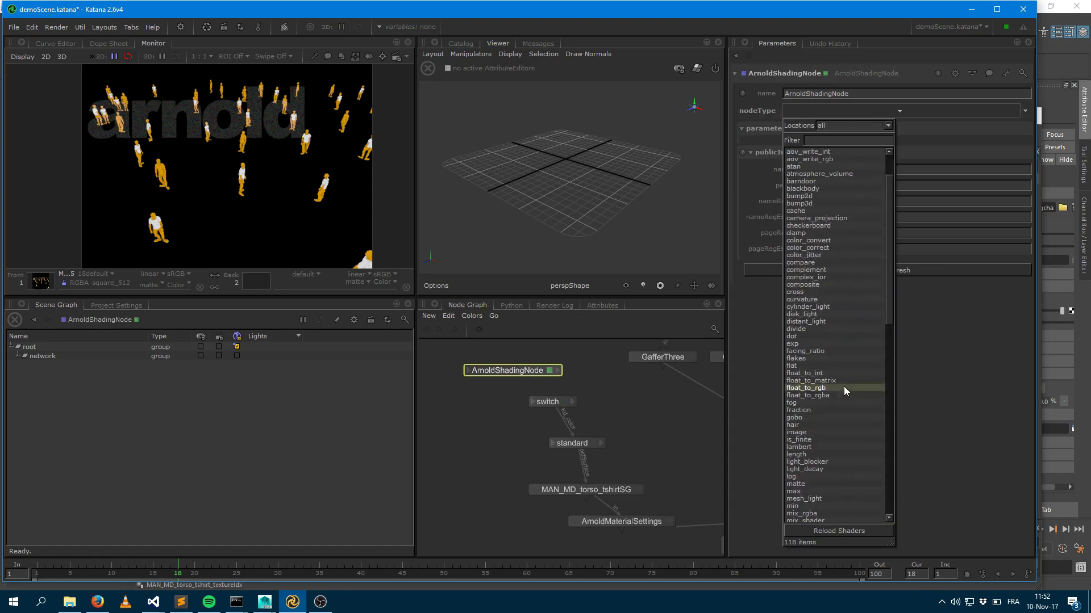
pyautogui.scroll(-20, 843, 388)
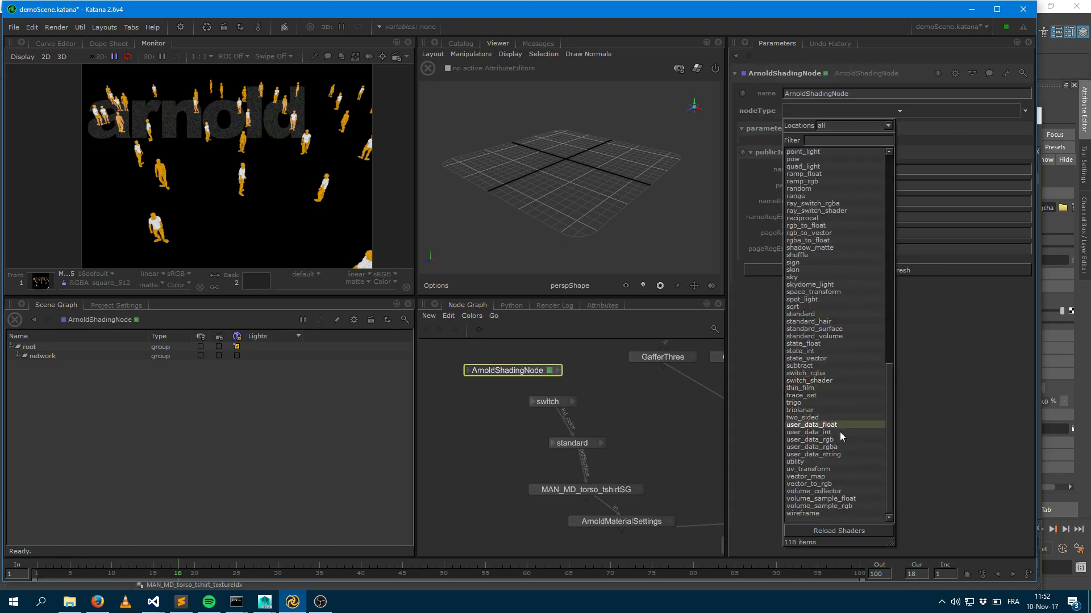
pyautogui.click(823, 433)
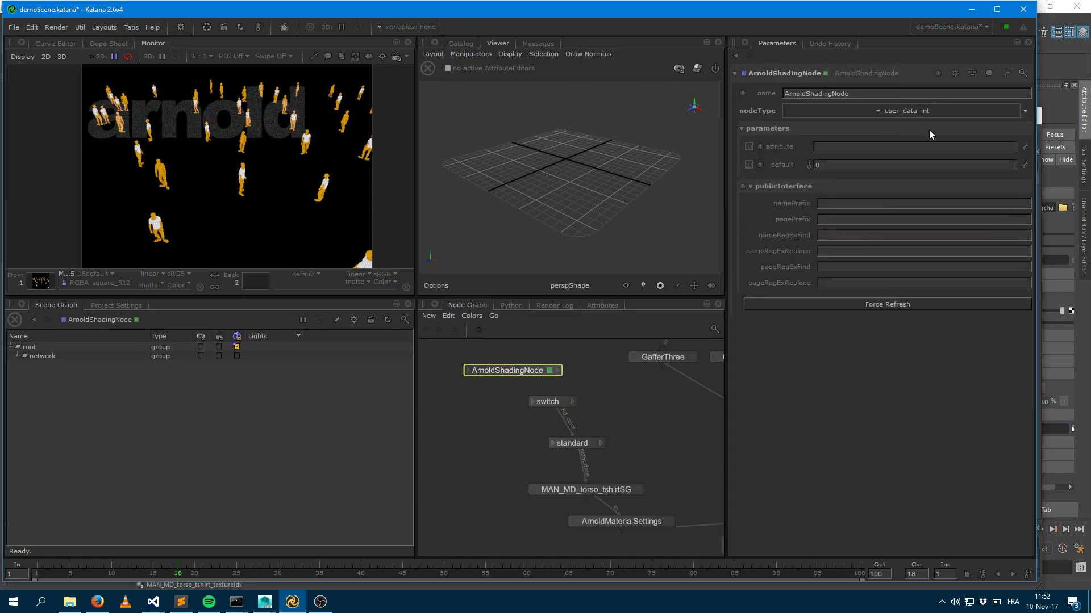
pyautogui.write('MAN_MD_torso_tshirt_textureIdx')
# Connect the user_data_int node's output to the switch node's selector input.
pyautogui.click(559, 373)
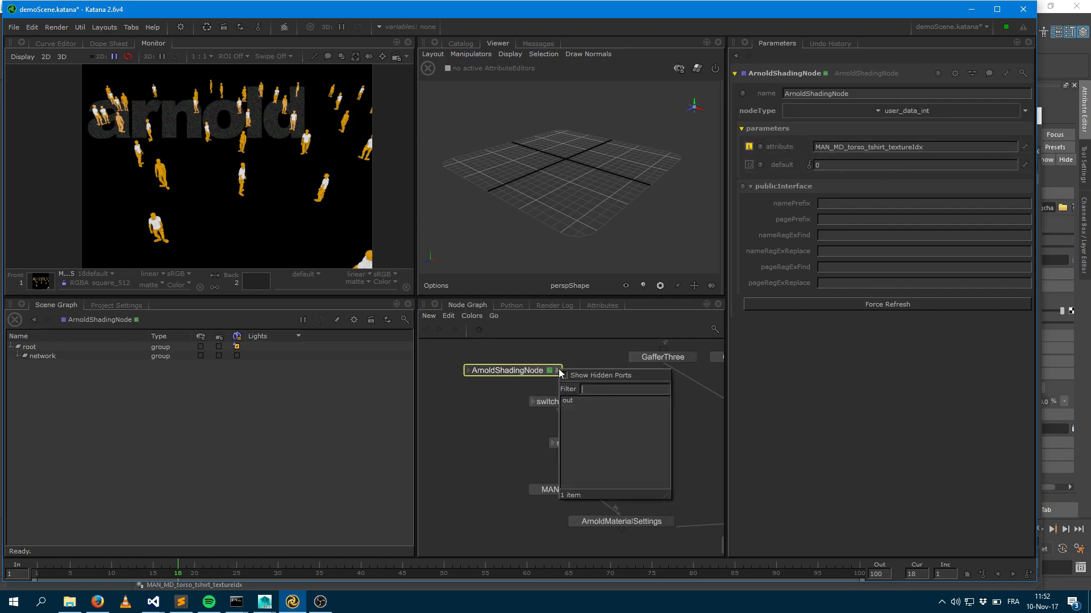
pyautogui.click(550, 404)
pyautogui.click(576, 253)
pyautogui.moveTo(683, 530); pyautogui.dragTo(572, 465, button='middle')
# View Merge5 and run Render > Preview Render View Node to show varied t-shirt colours.
pyautogui.press('v')
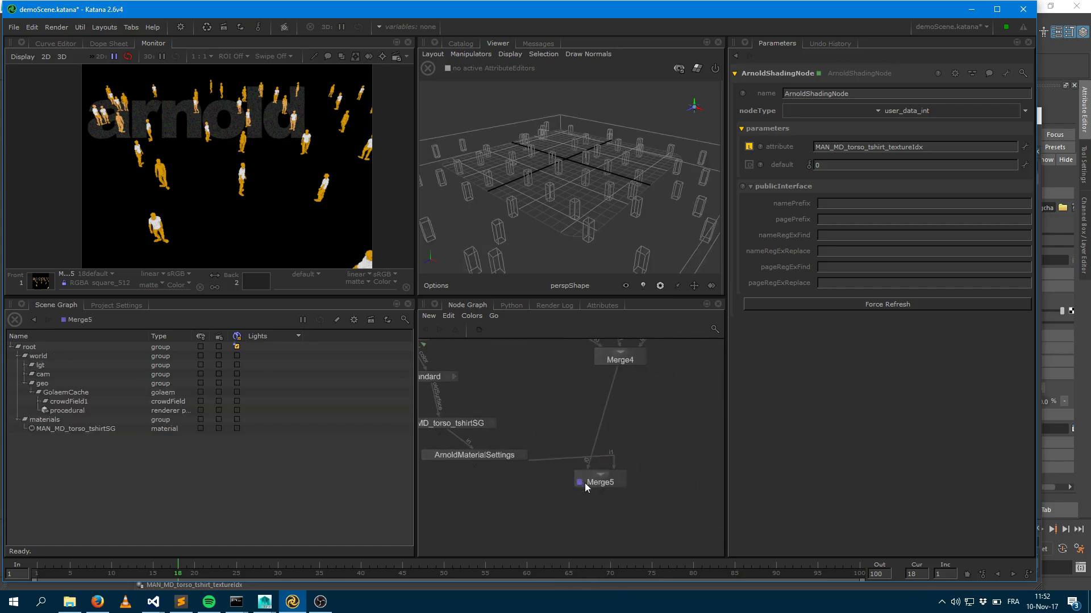
pyautogui.click(56, 26)
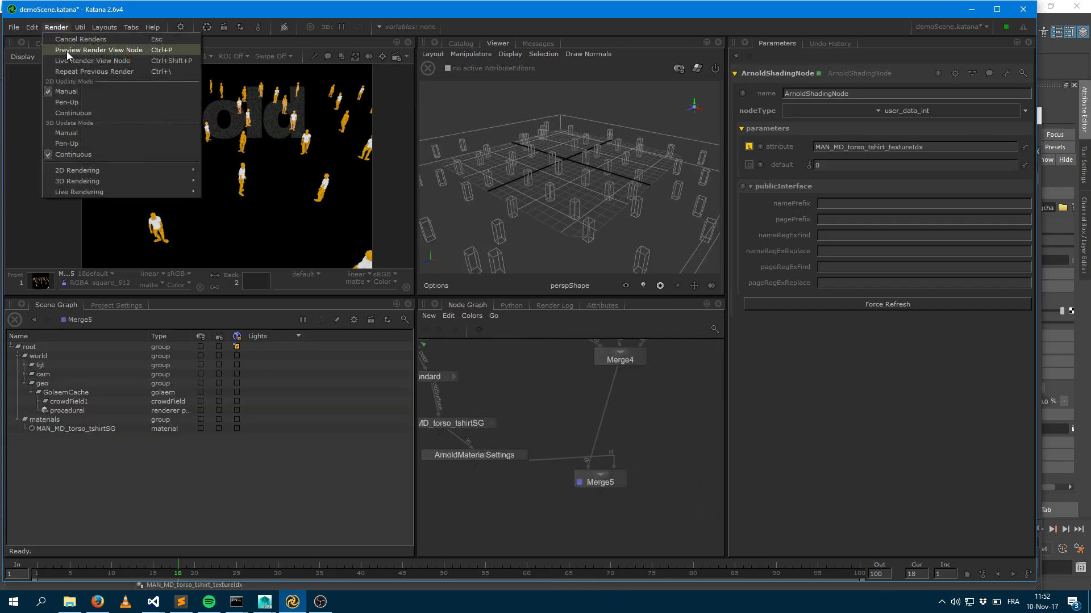
pyautogui.click(67, 51)
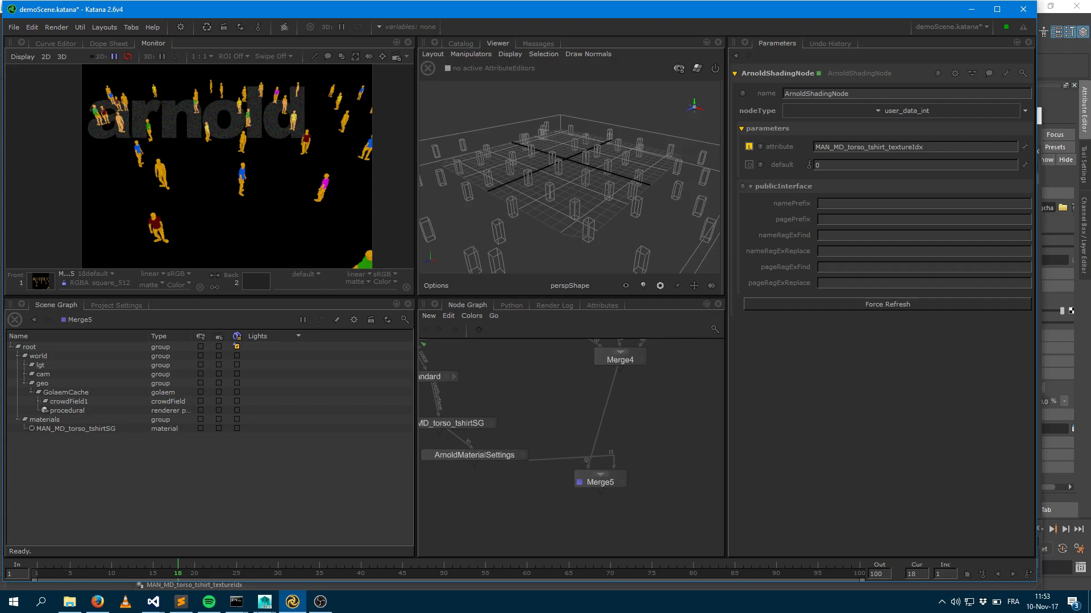
pyautogui.moveTo(265, 602)
pyautogui.click(338, 520)
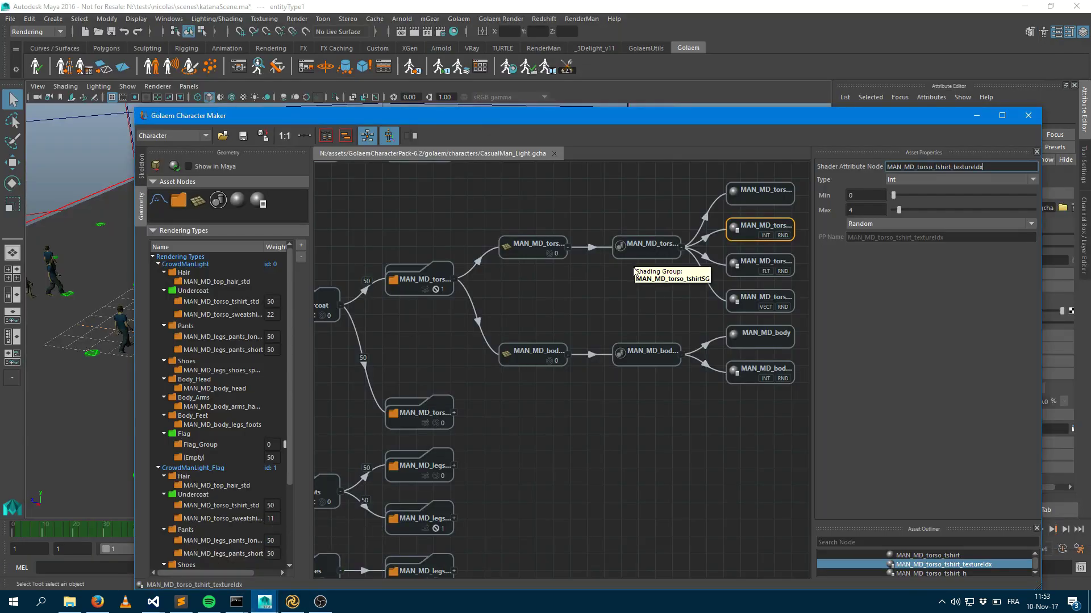
pyautogui.click(648, 254)
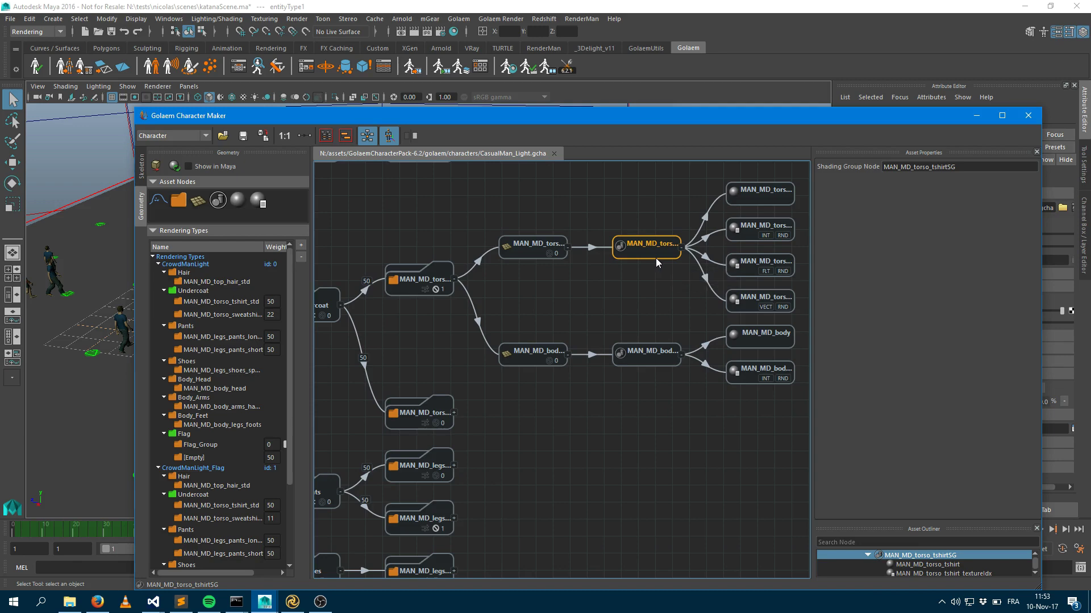
pyautogui.hotkey('alt', 'Tab')
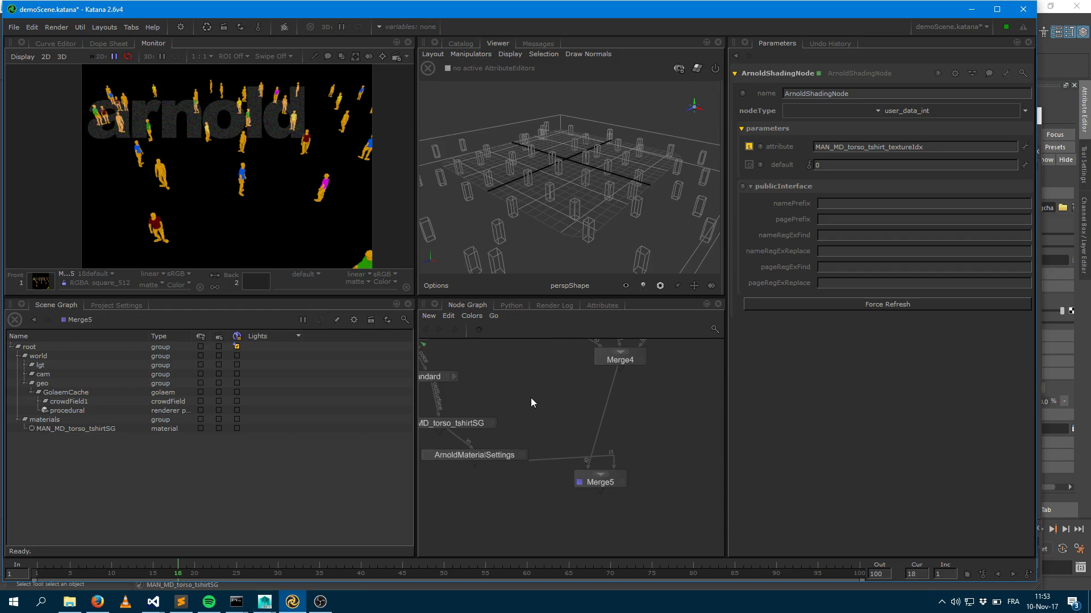
# Frame GolaemCache beside Merge4, edit it, and expand its advanced group showing shadingOverrides.
pyautogui.press('f')
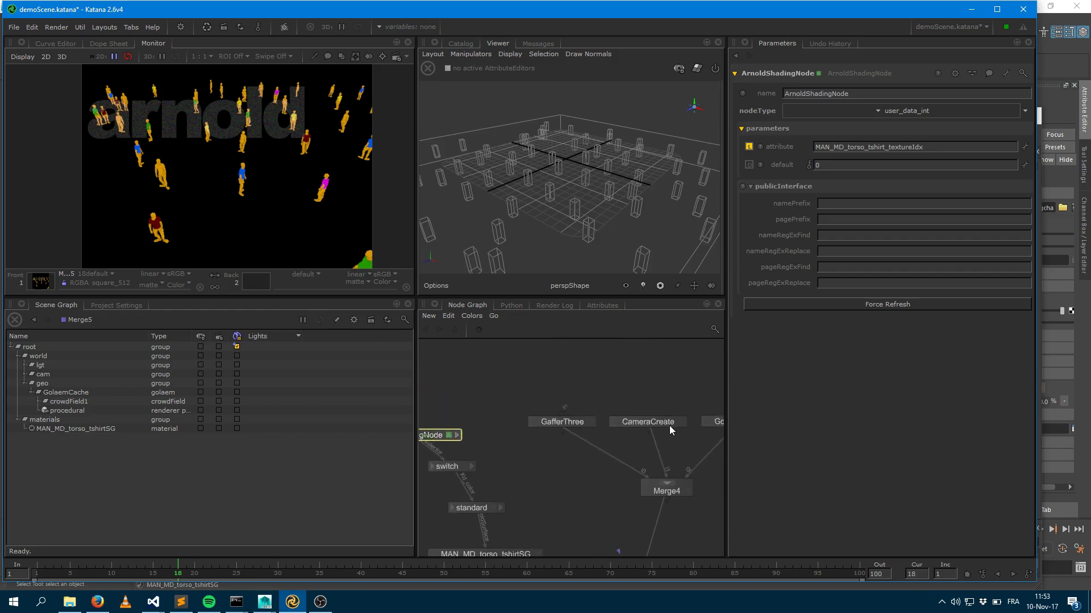
pyautogui.press('f')
pyautogui.click(677, 419)
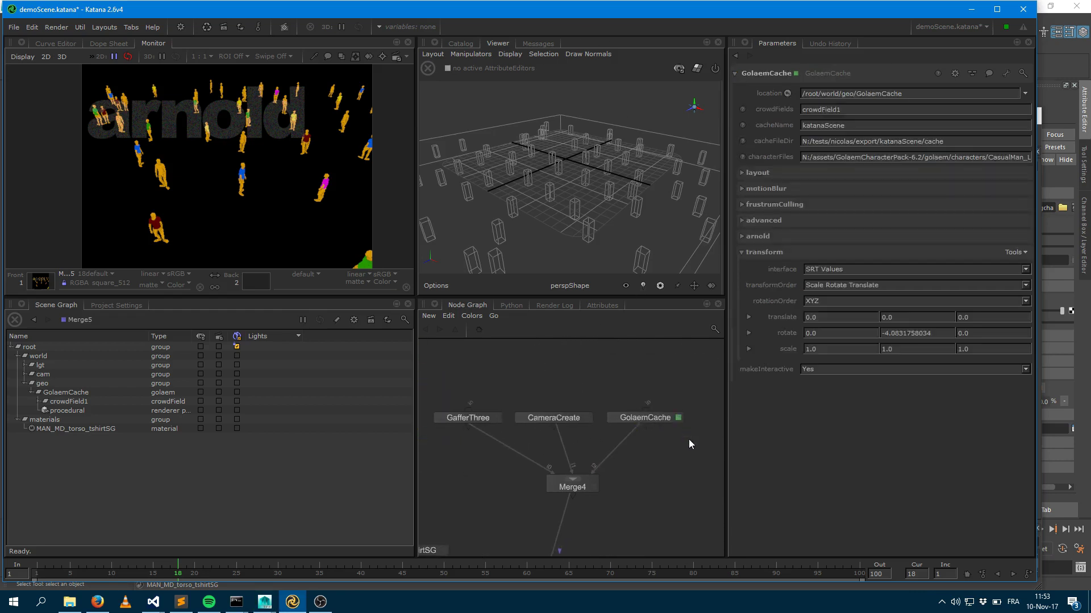
pyautogui.click(779, 220)
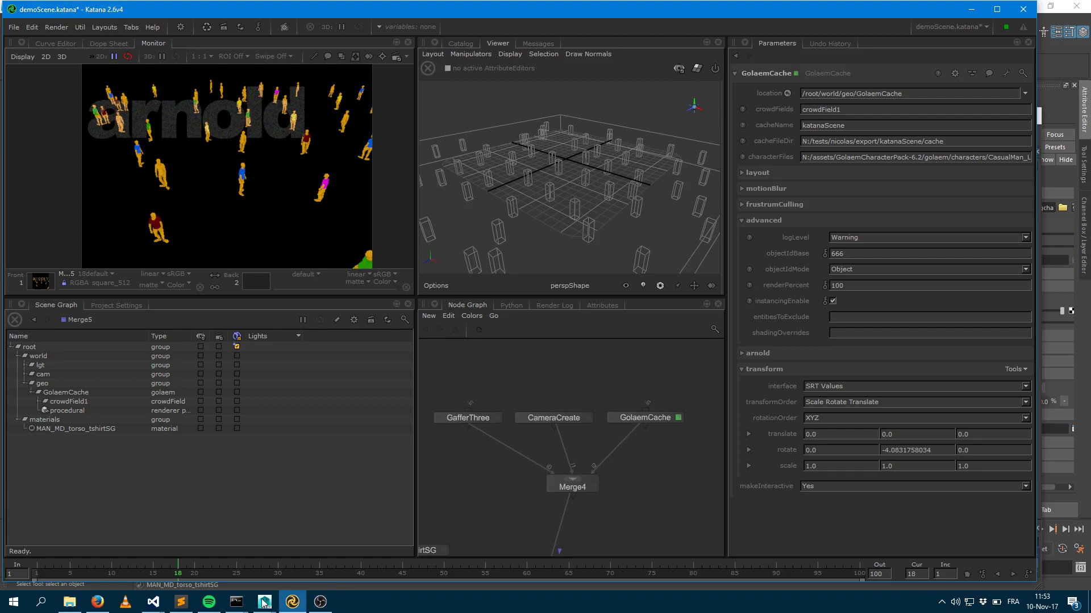
pyautogui.moveTo(265, 607)
# In ArnoldMaterialSettings, remove 'torso_' from forceName so the material becomes MAN_MD_tshirtSG.
pyautogui.moveTo(455, 551); pyautogui.dragTo(568, 432, button='middle')
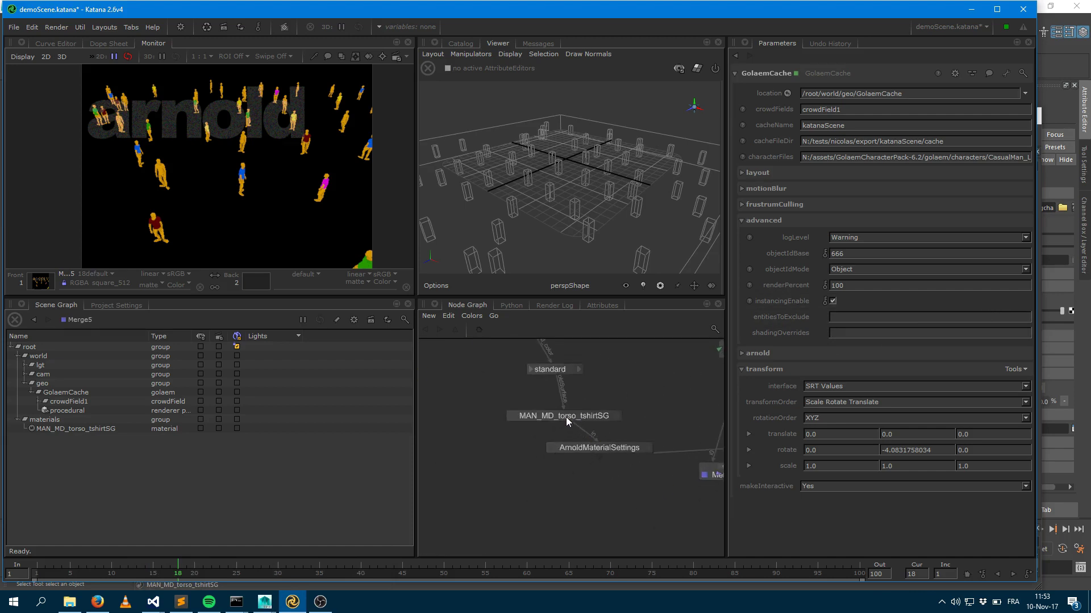
pyautogui.click(593, 448)
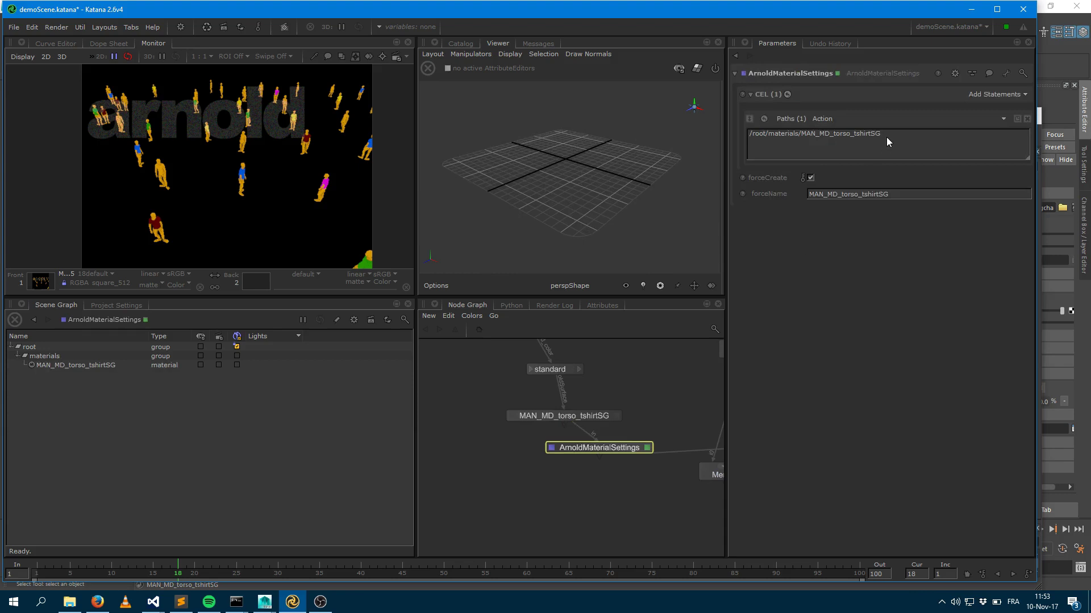
pyautogui.moveTo(841, 195); pyautogui.dragTo(857, 195)
pyautogui.press('BackSpace')
pyautogui.press('BackSpace')
pyautogui.press('Return')
# Paste MAN_MD_tshirtSG into the GolaemCache node's shadingOverrides field.
pyautogui.moveTo(659, 341); pyautogui.dragTo(493, 297, button='middle')
pyautogui.moveTo(602, 368); pyautogui.dragTo(705, 402, button='middle')
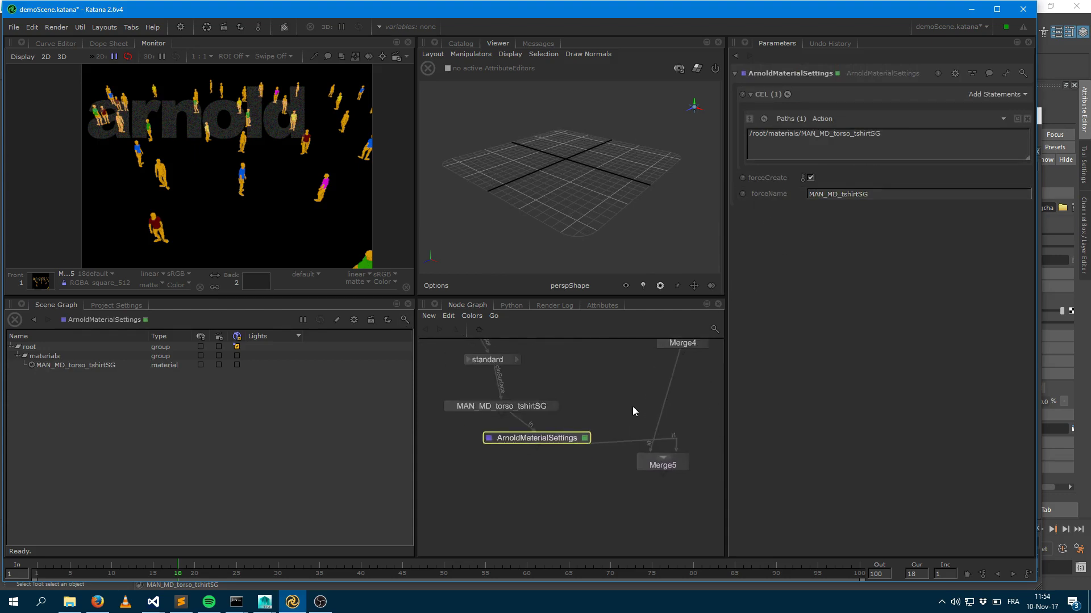
pyautogui.moveTo(632, 407); pyautogui.dragTo(463, 535, button='middle')
pyautogui.click(654, 408)
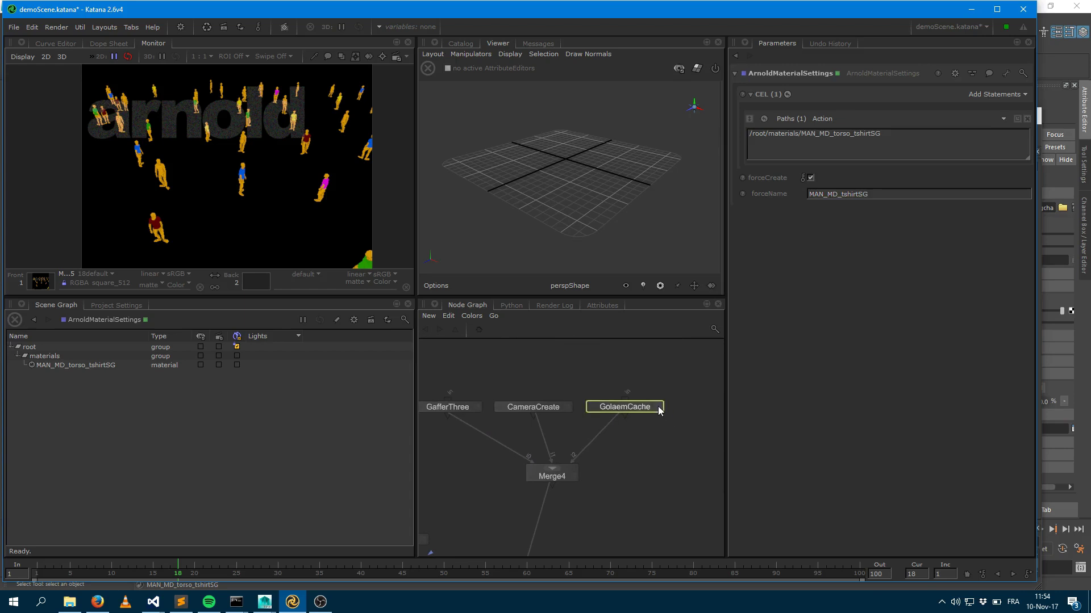
pyautogui.click(657, 408)
pyautogui.click(887, 334)
pyautogui.write('MAN_MD_tshirtSG')
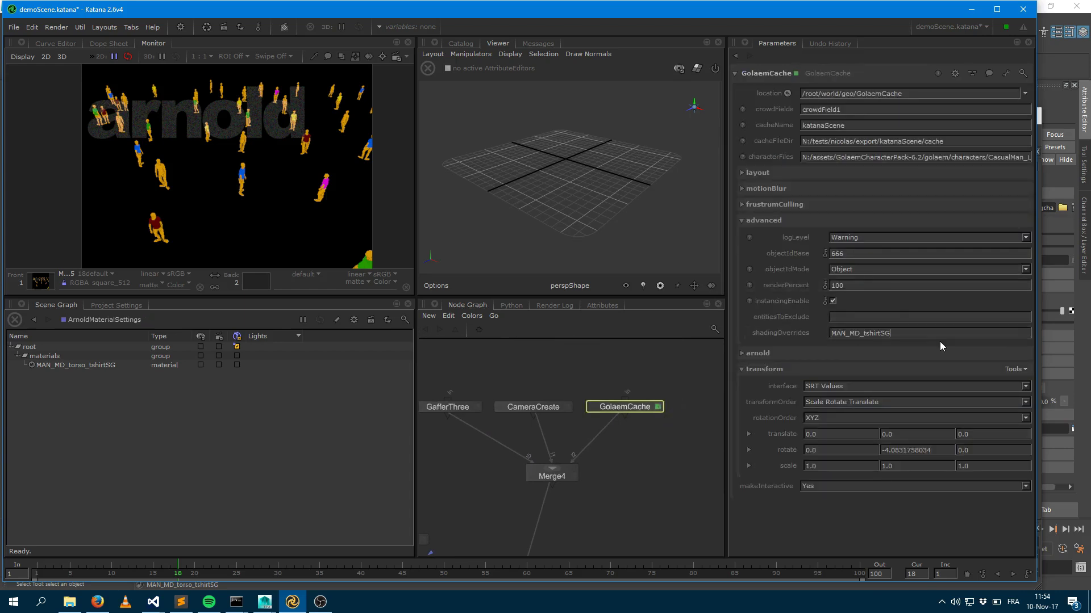
pyautogui.click(264, 601)
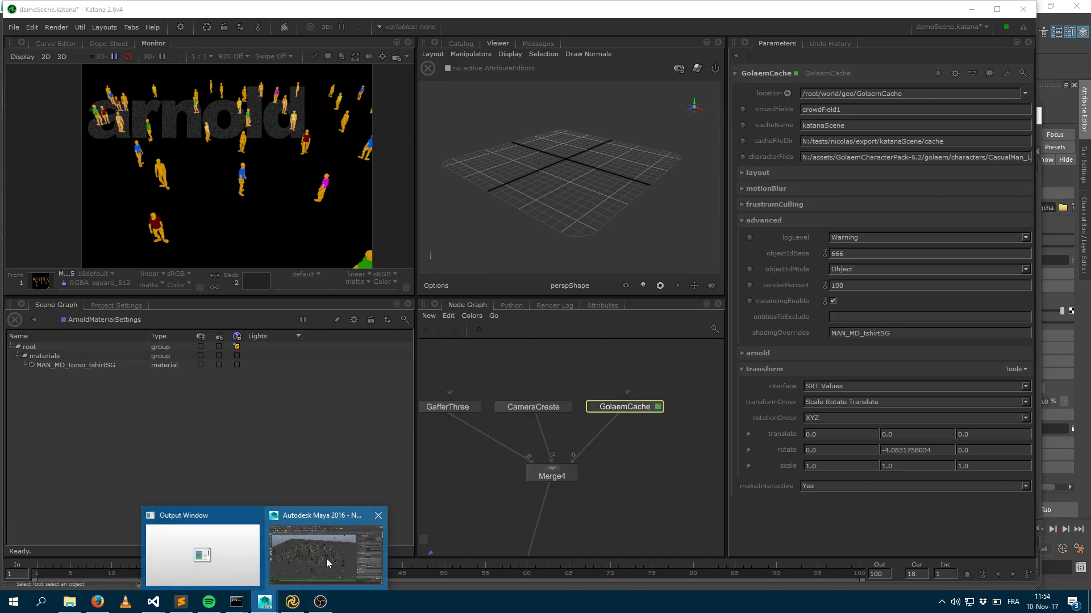
pyautogui.click(327, 556)
pyautogui.click(526, 256)
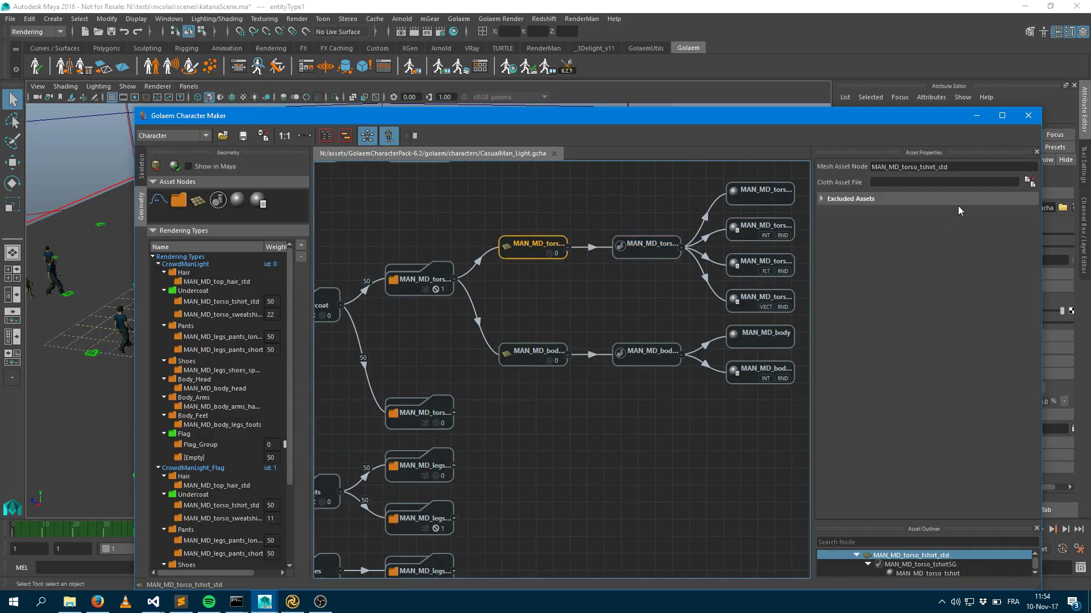
pyautogui.doubleClick(909, 166)
pyautogui.hotkey('ctrl', 'c')
pyautogui.hotkey('alt', 'Tab')
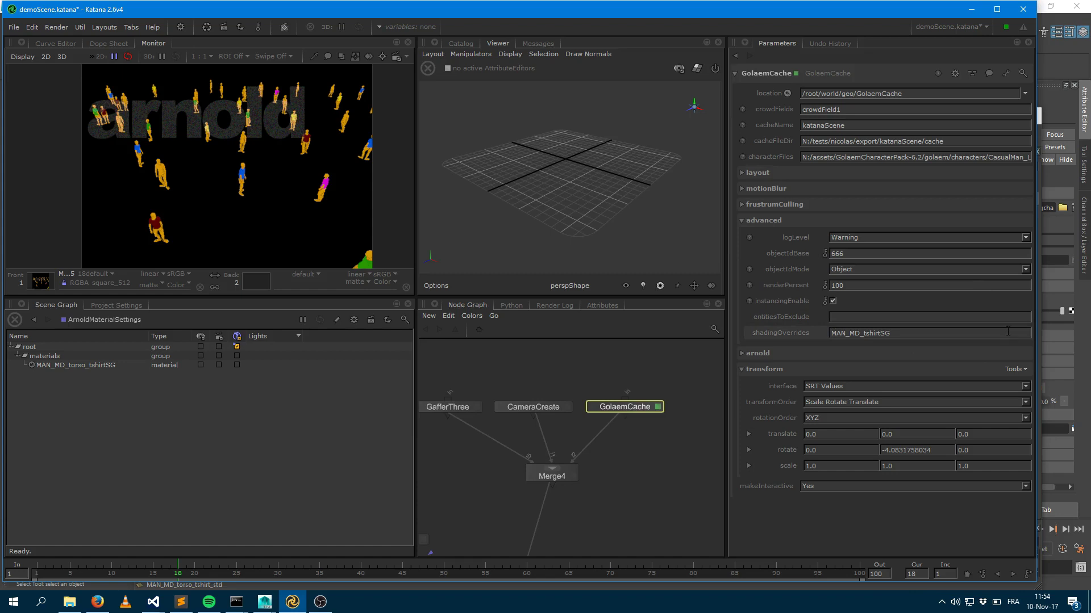
# Prefix the override with 'MAN_MD_torso_tshirt_std,' to read MAN_MD_torso_tshirt_std,MAN_MD_tshirtSG;.
pyautogui.click(831, 333)
pyautogui.hotkey('ctrl', 'v')
pyautogui.moveTo(466, 506); pyautogui.dragTo(589, 407, button='middle')
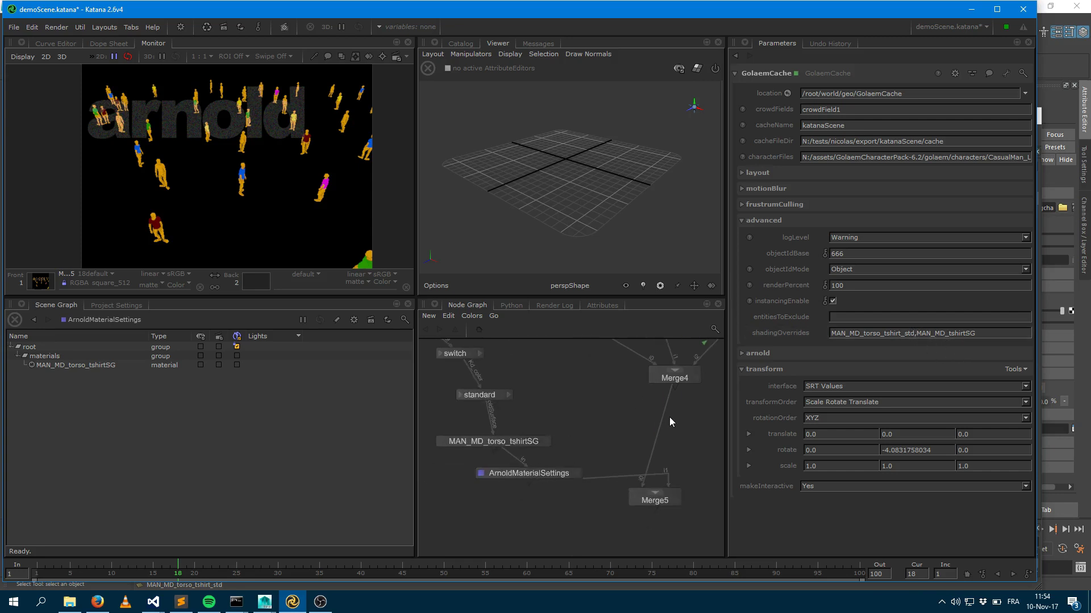
pyautogui.click(983, 330)
# View Merge5, launch a new Preview Render View Node, and move Merge5 lower in the graph.
pyautogui.doubleClick(653, 500)
pyautogui.press('v')
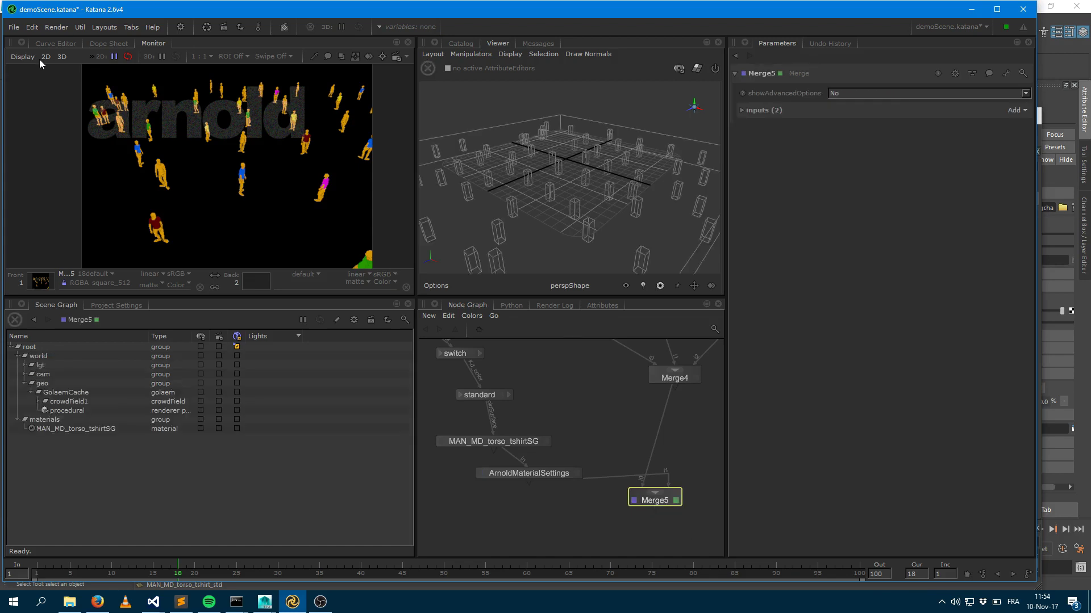
pyautogui.click(56, 27)
pyautogui.click(74, 54)
pyautogui.moveTo(650, 501); pyautogui.dragTo(605, 520)
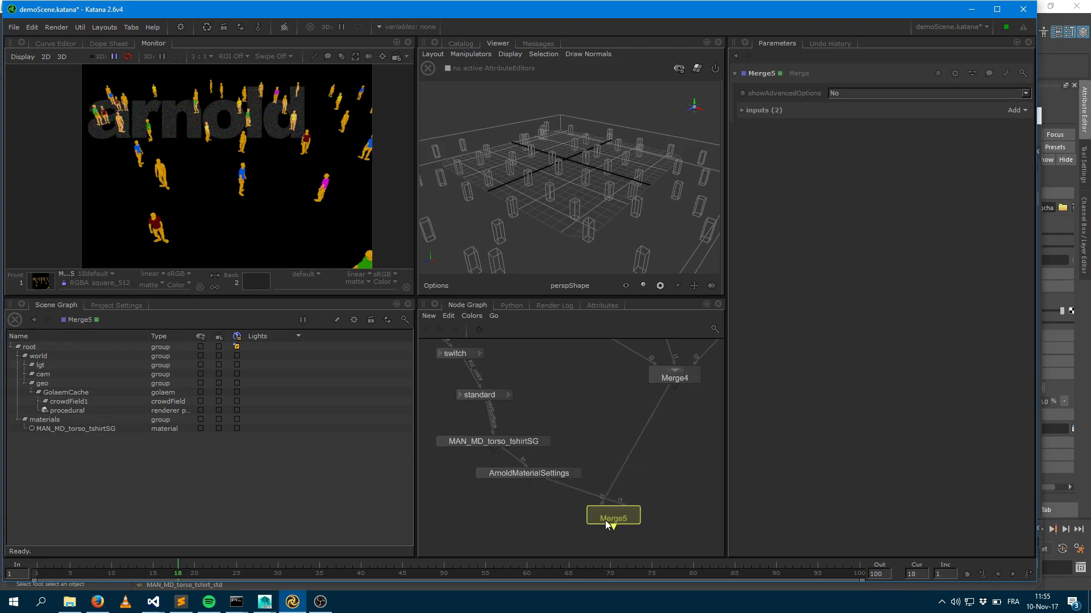